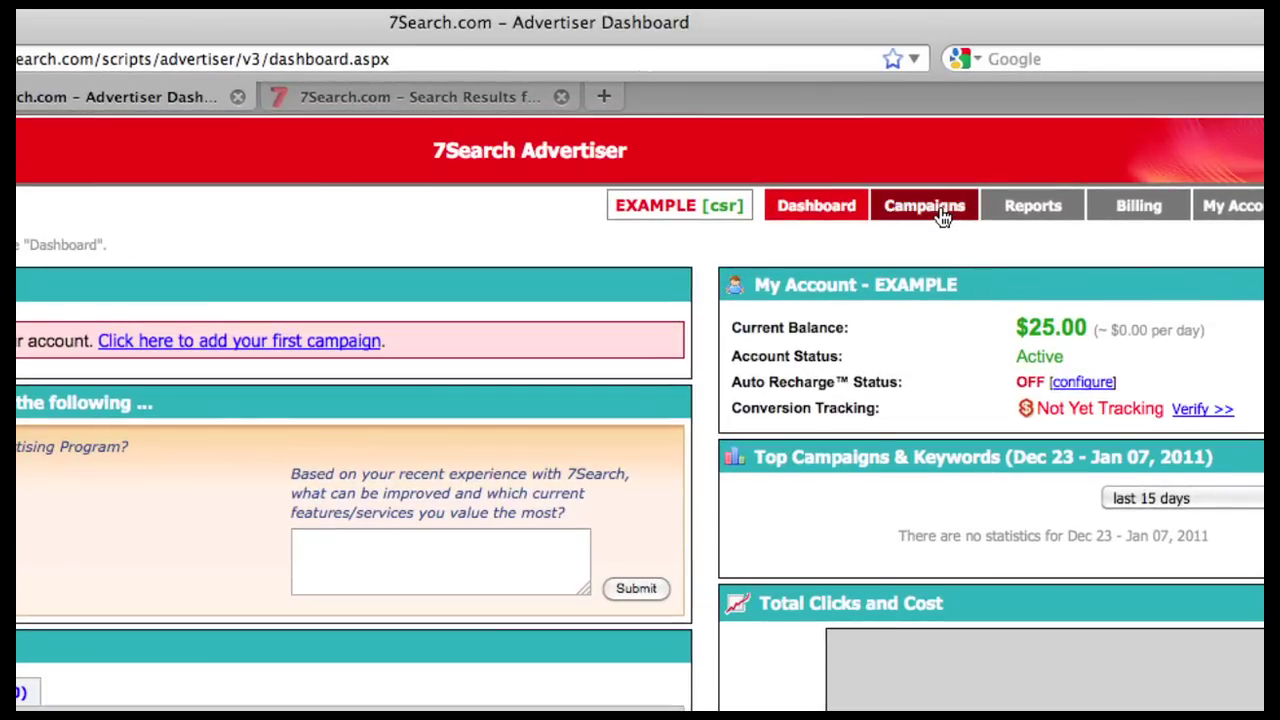
- Open a blank Add Campaign form from the Campaigns page for the first campaign
{"action": "left_click", "coordinate": [940, 215]}
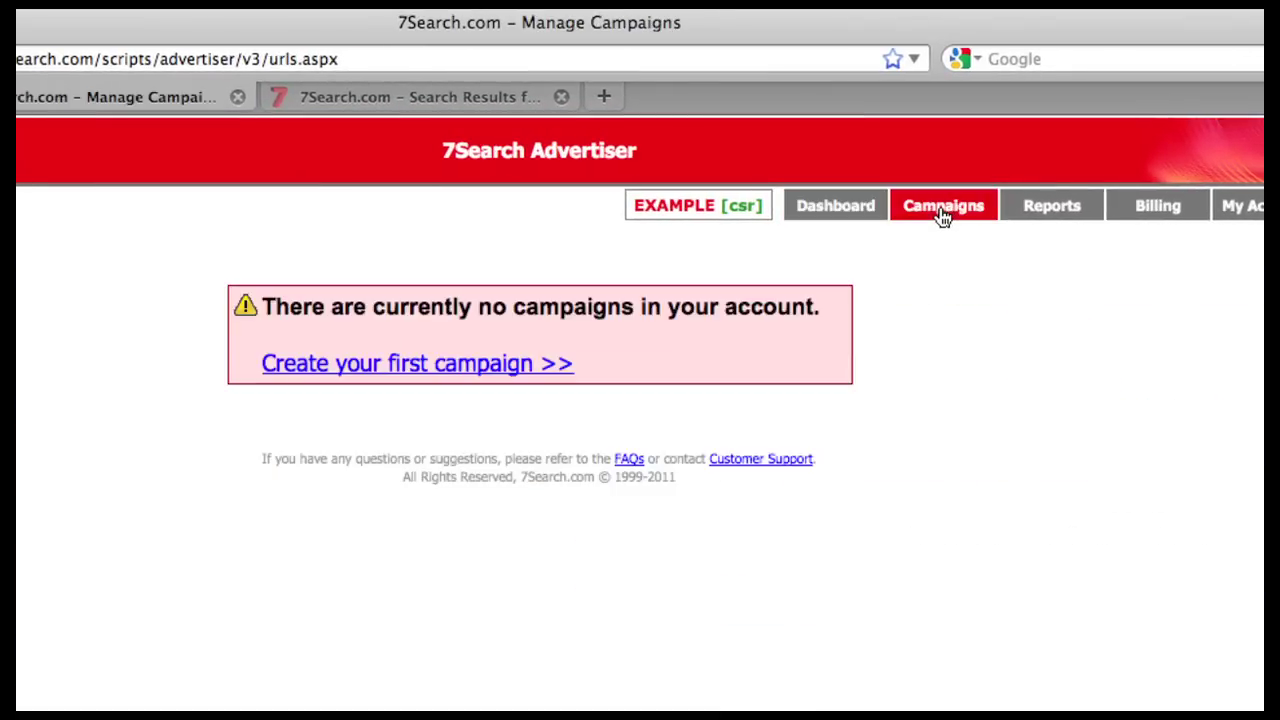
{"action": "left_click", "coordinate": [485, 378]}
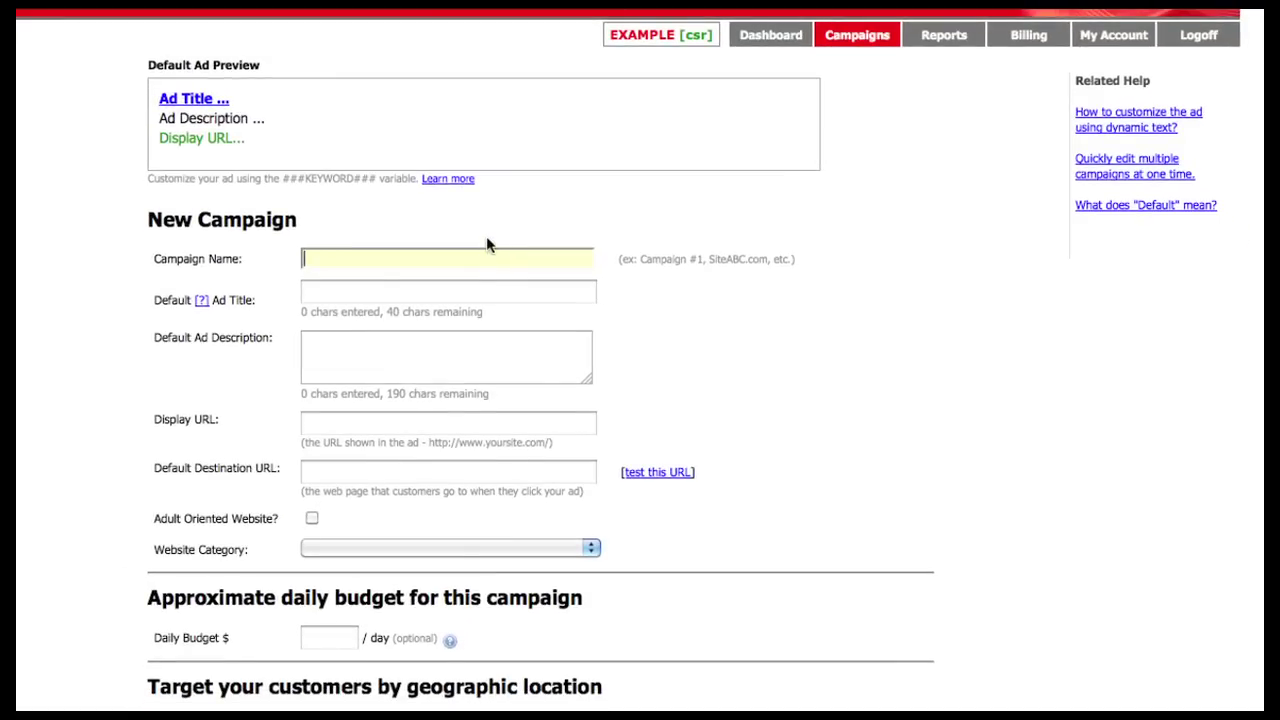
- Enter 'Sample Ad For Users' as the campaign name, accepting the autocomplete suggestion
{"action": "type", "text": "S"}
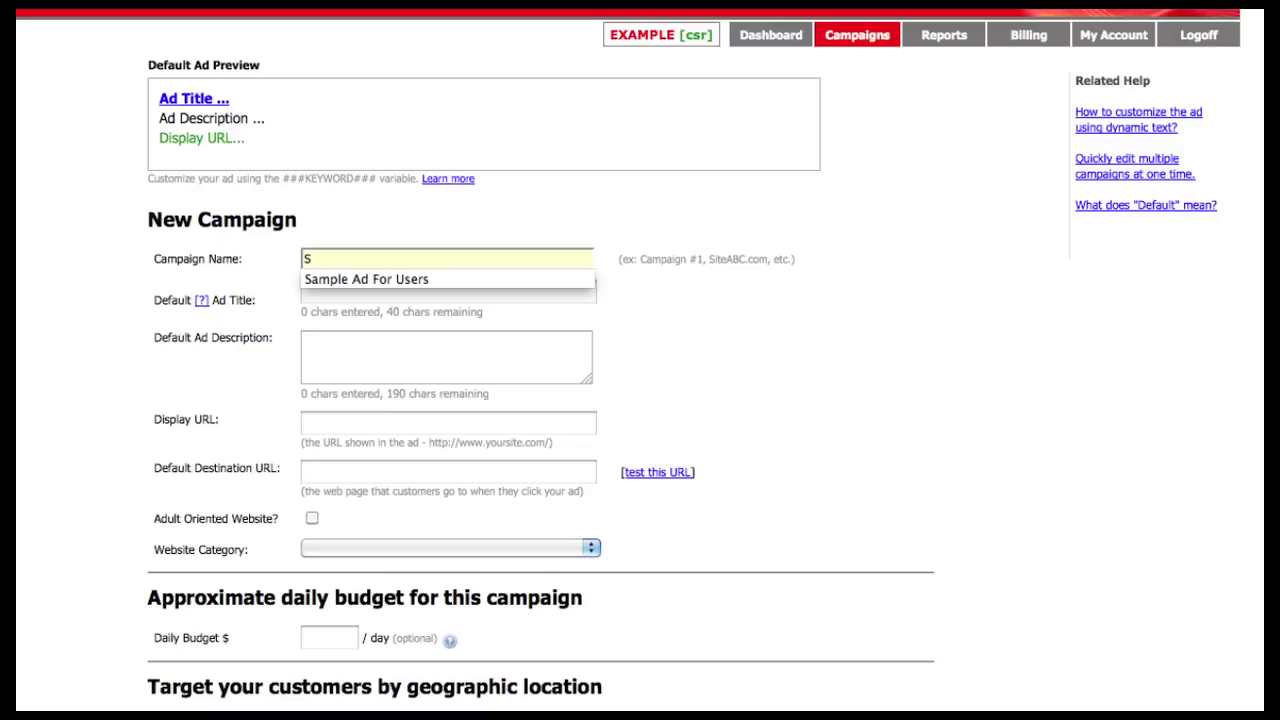
{"action": "type", "text": "ample"}
{"action": "type", "text": " Ad "}
{"action": "type", "text": "For Users"}
{"action": "key", "text": "Down"}
{"action": "key", "text": "Return"}
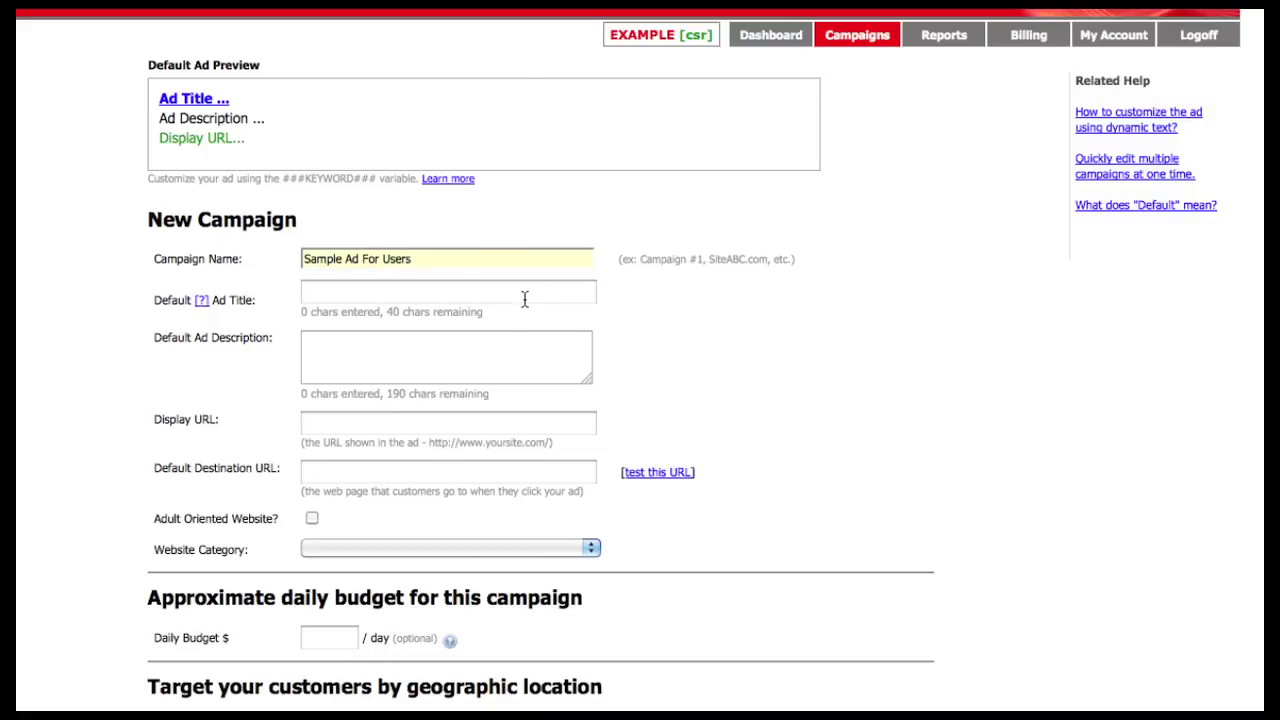
- Select the Default Ad Title field, then view 7Search's 'puppies' results for example sponsored ads
{"action": "left_click", "coordinate": [526, 299]}
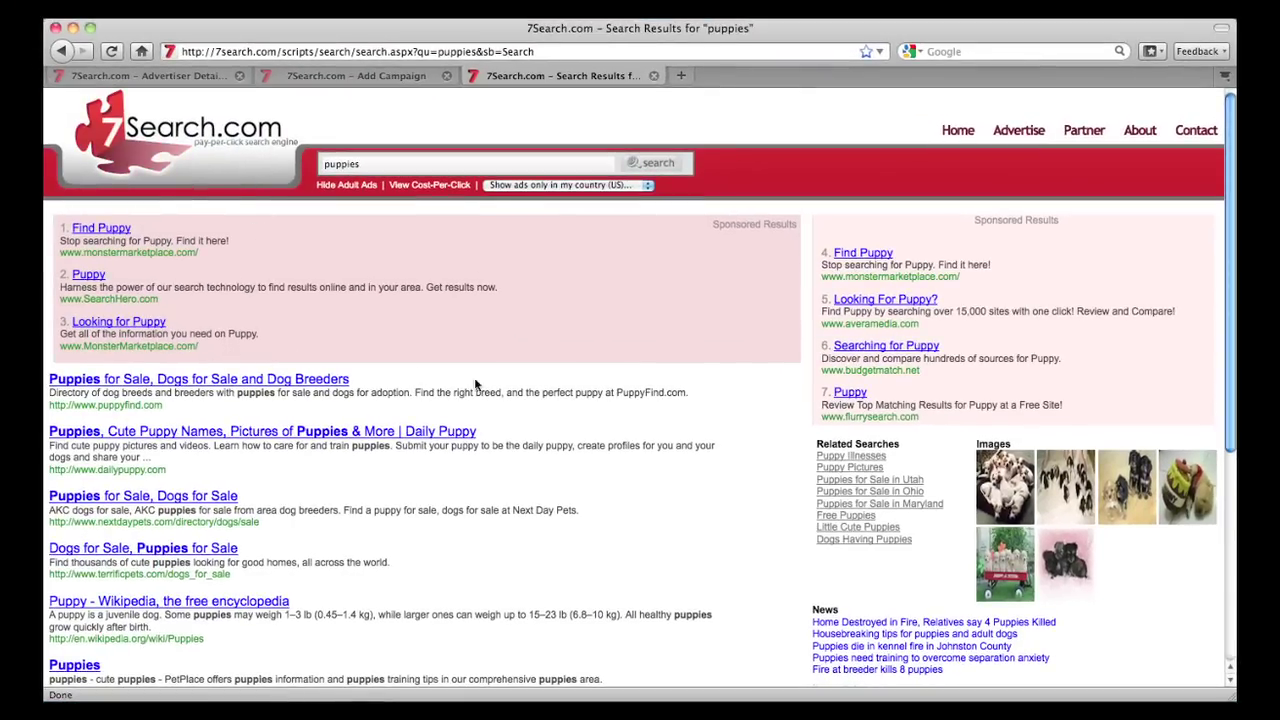
- Back in the campaign form, set the default ad title to ###KEYWORD###
{"action": "left_click", "coordinate": [414, 78]}
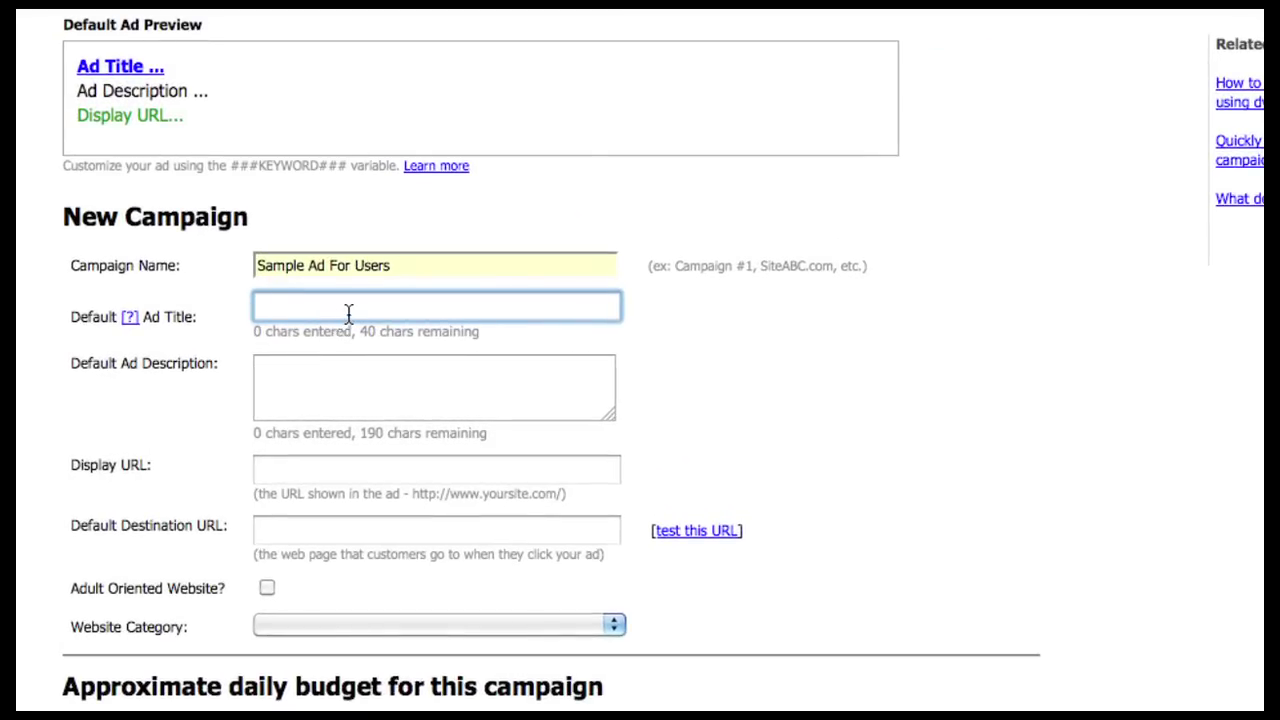
{"action": "left_click", "coordinate": [348, 313]}
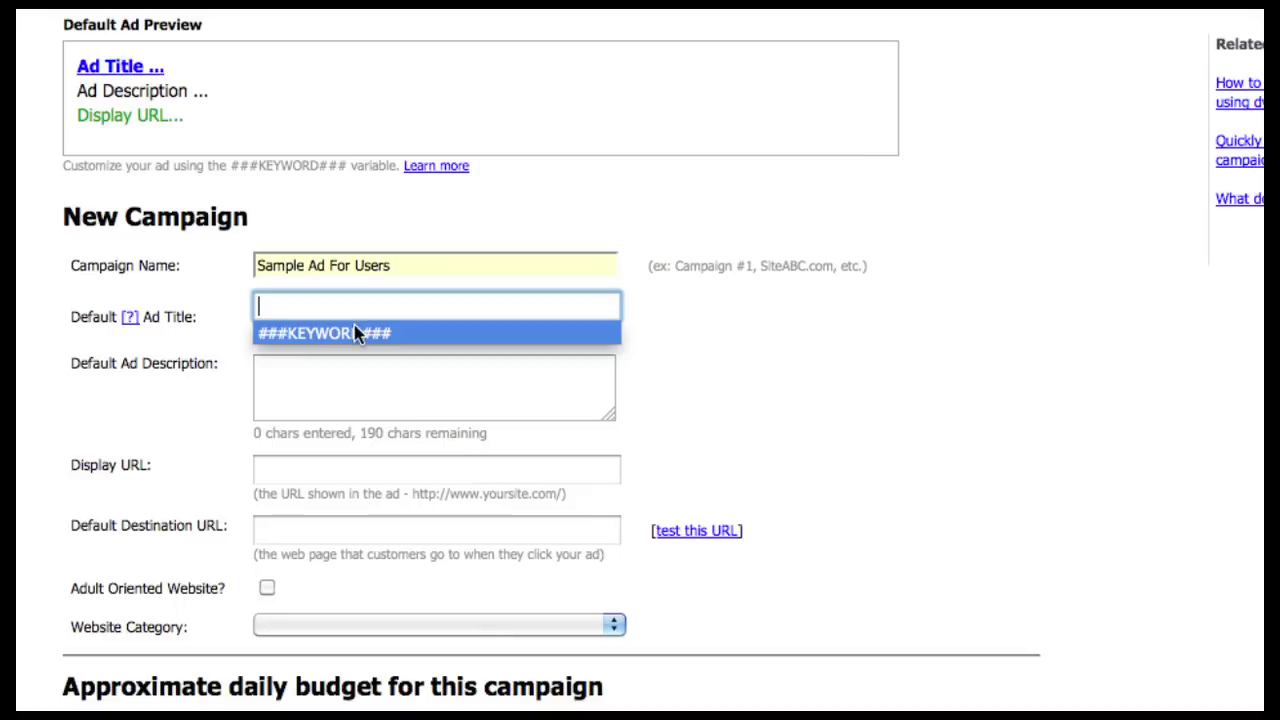
{"action": "left_click", "coordinate": [355, 333]}
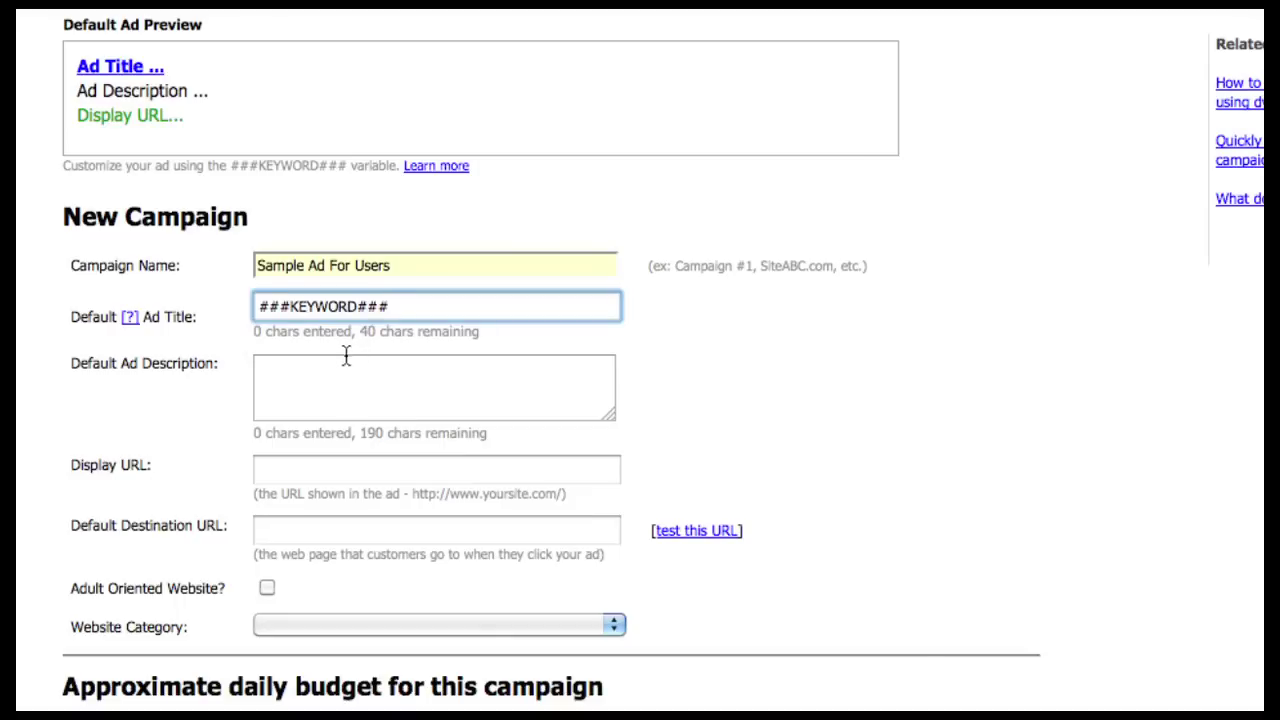
- Enter the ad description '###KEYWORD### Save 20%! Free Shipping!'
{"action": "left_click", "coordinate": [346, 362]}
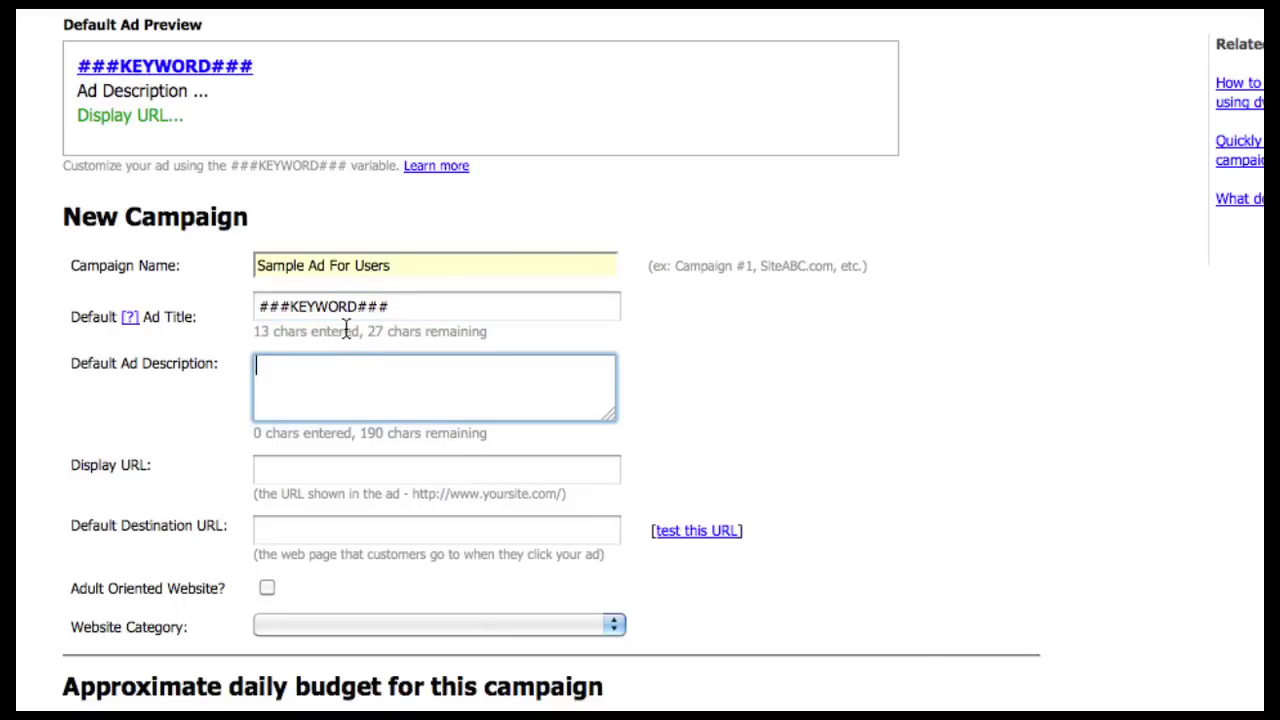
{"action": "type", "text": "##"}
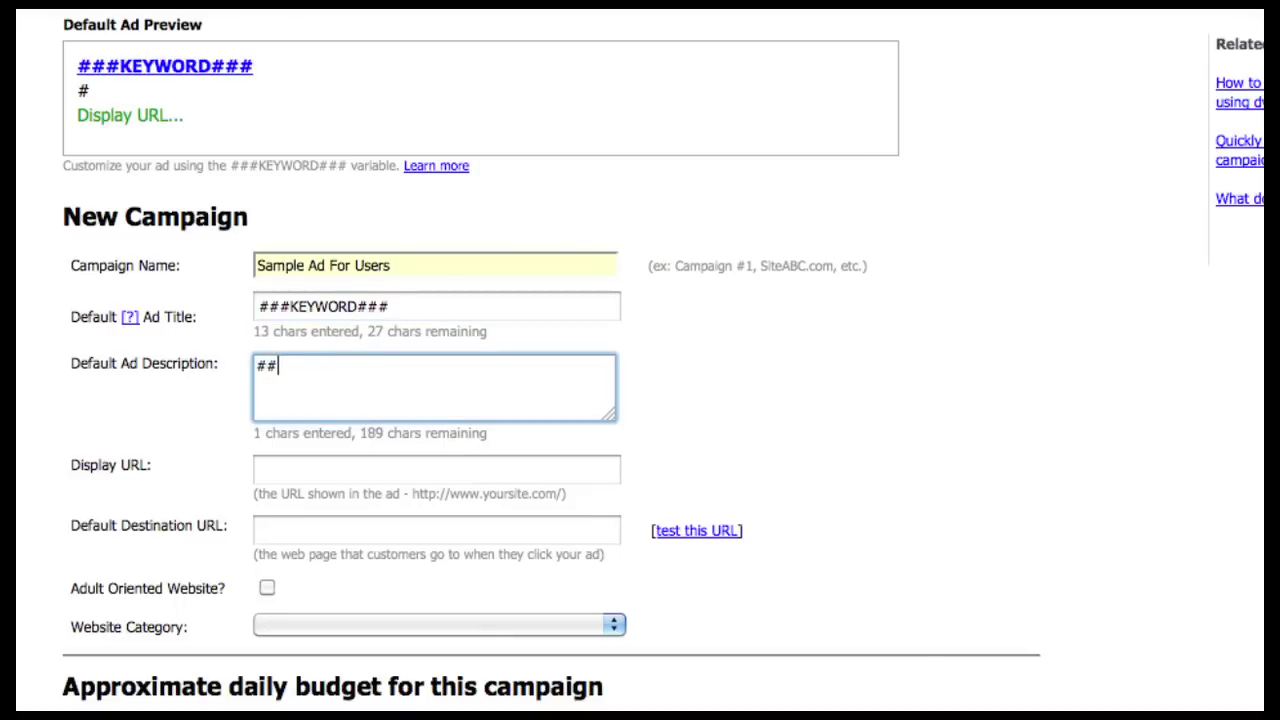
{"action": "type", "text": "#KEYWORD### Save 20%"}
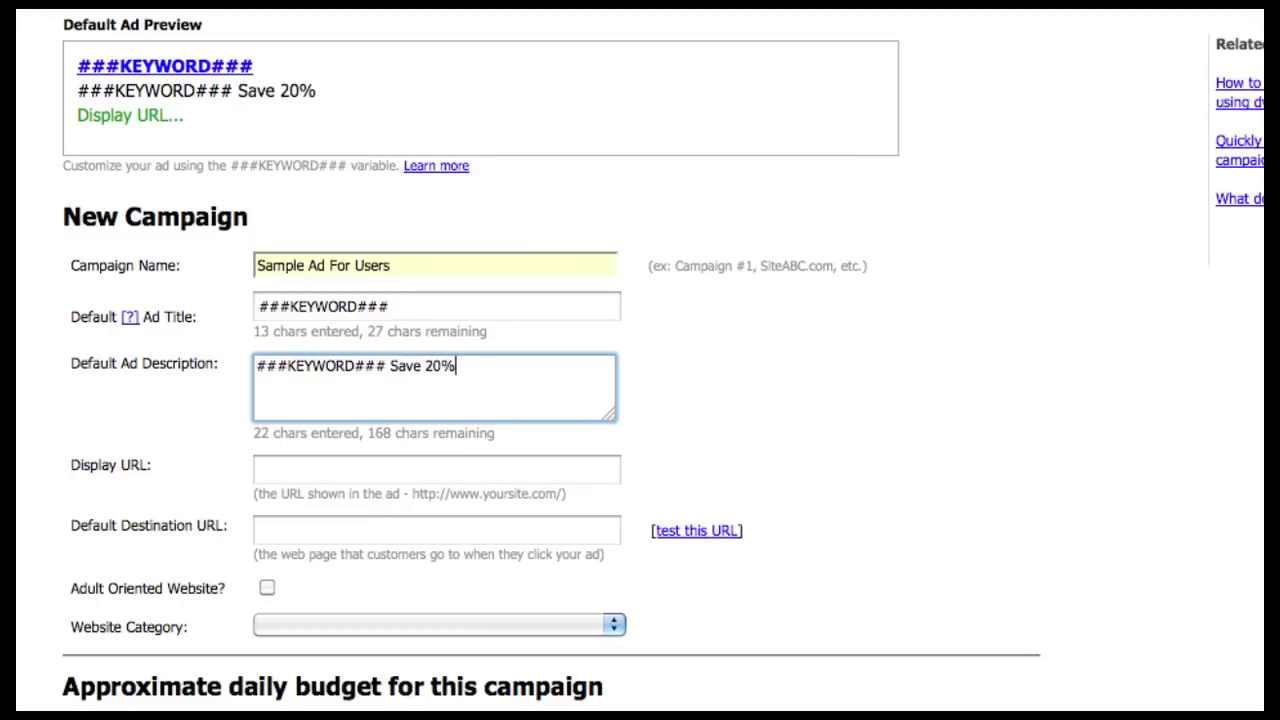
{"action": "type", "text": "!  Free Shipping"}
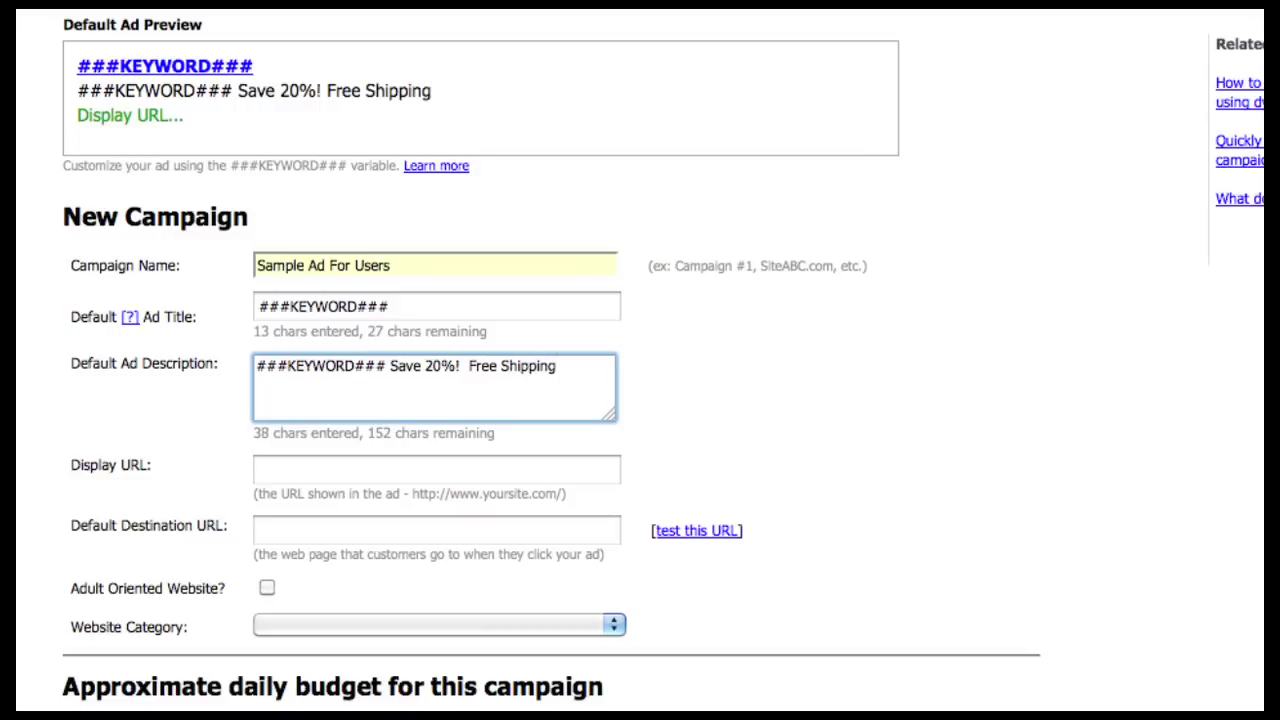
{"action": "type", "text": "!"}
{"action": "left_click", "coordinate": [463, 472]}
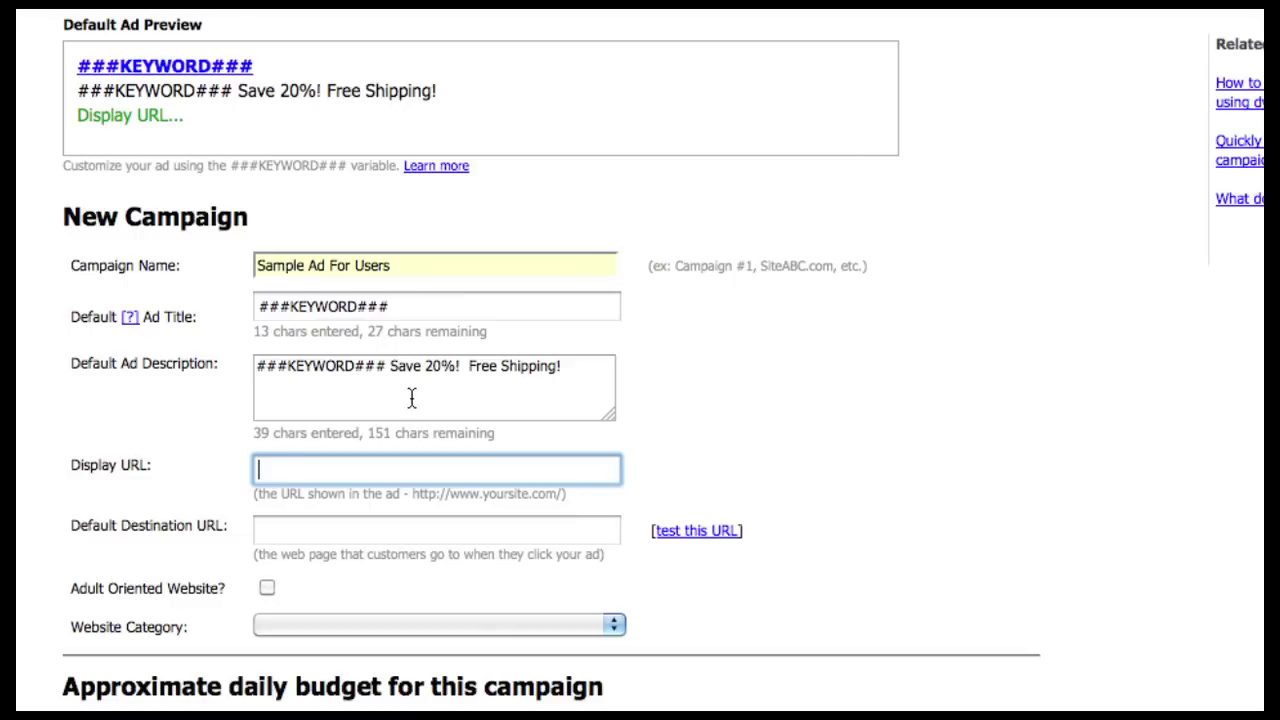
{"action": "left_click", "coordinate": [393, 477]}
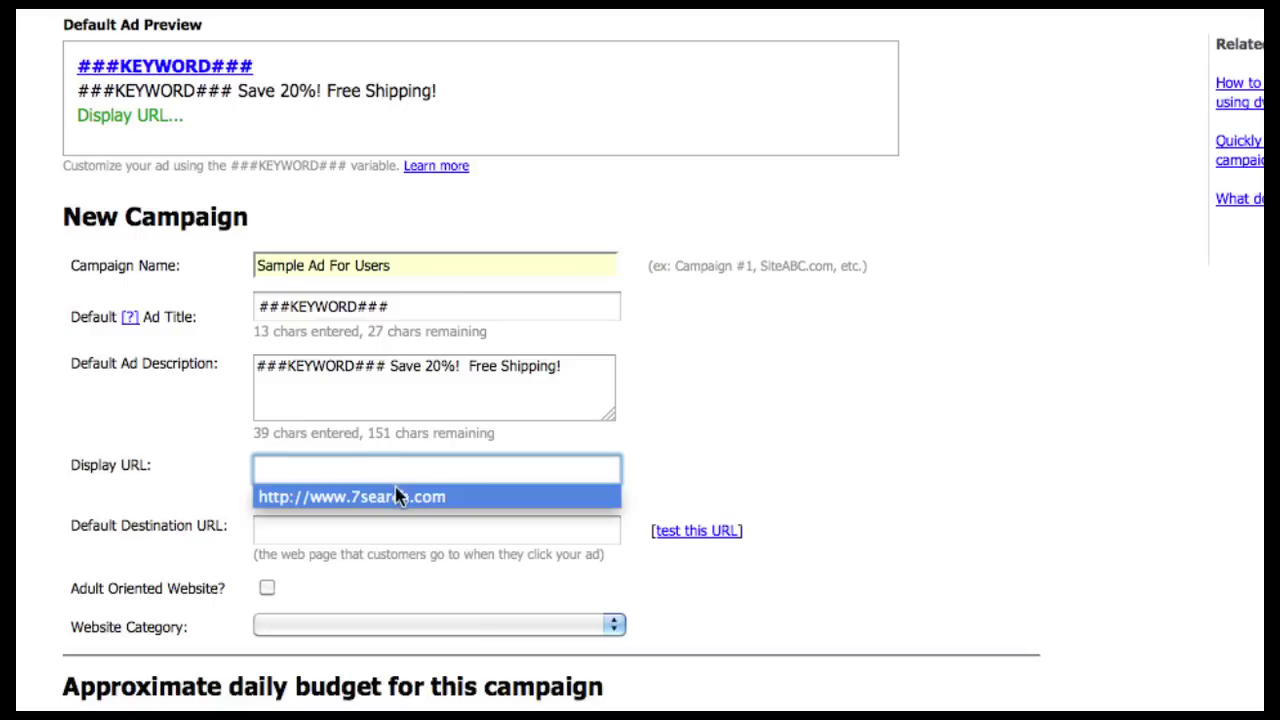
{"action": "left_click", "coordinate": [396, 500]}
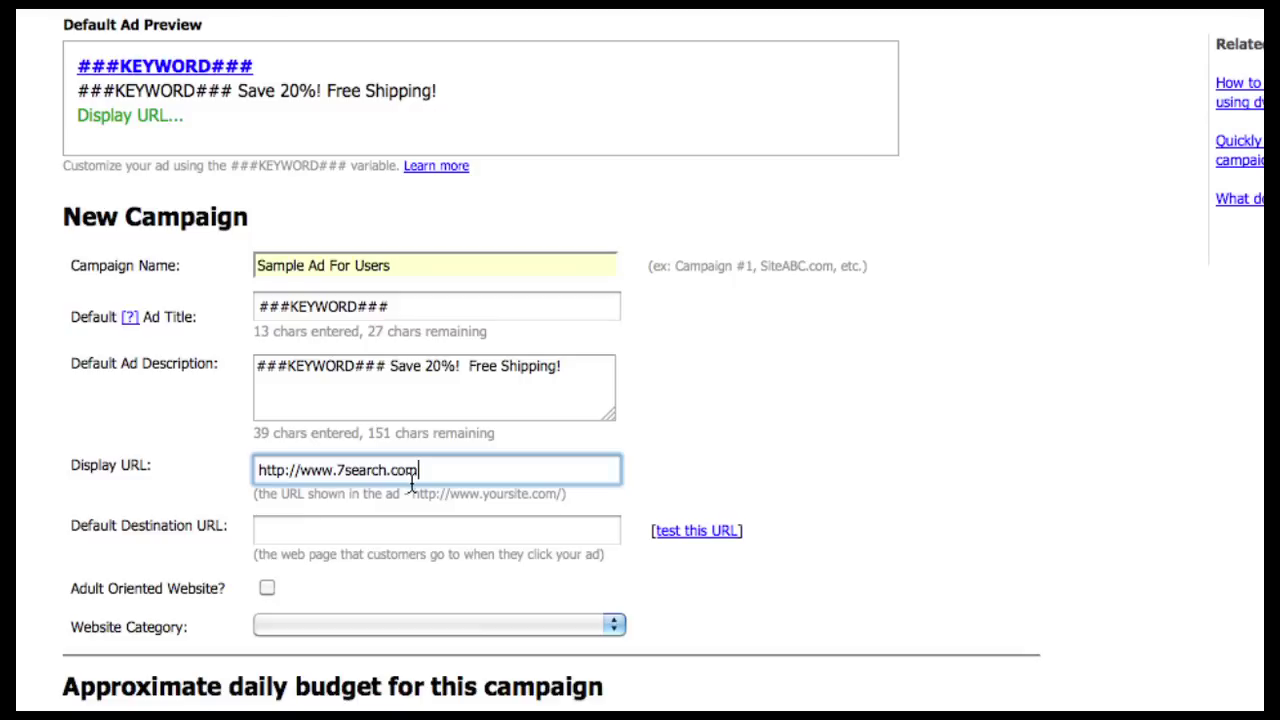
{"action": "left_click", "coordinate": [347, 535]}
{"action": "type", "text": "http://www.7search.com"}
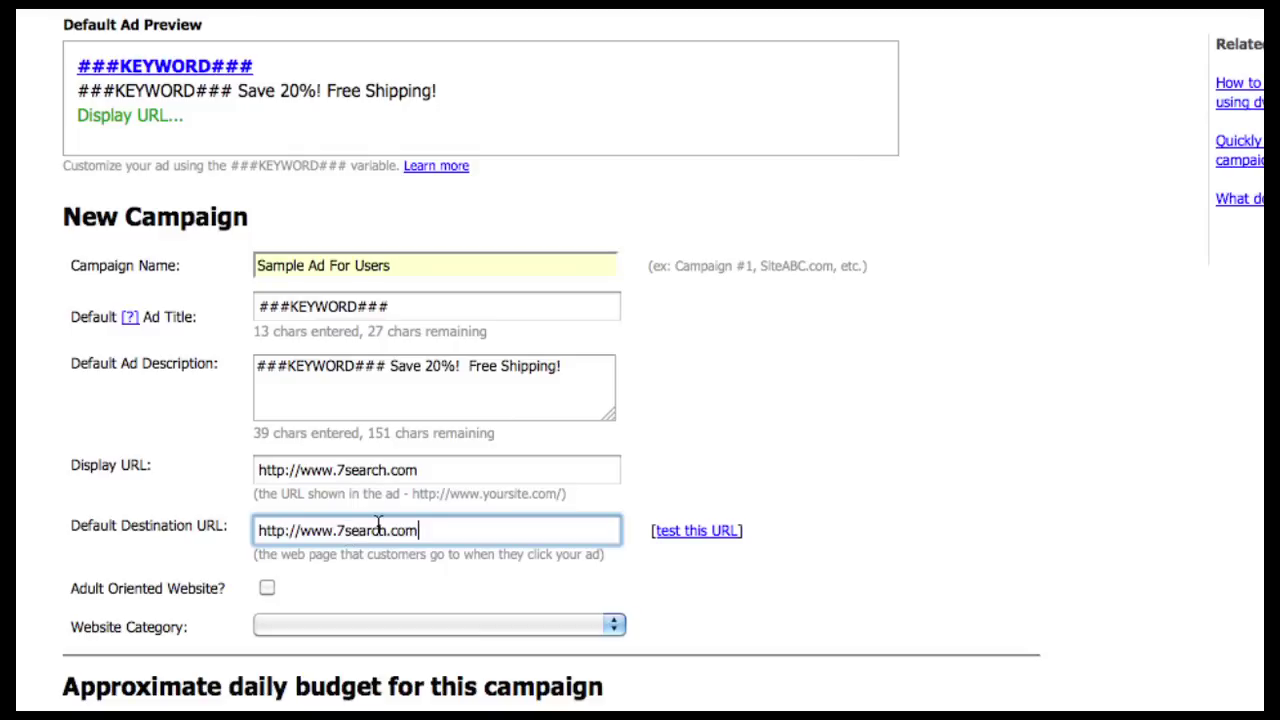
{"action": "type", "text": "/"}
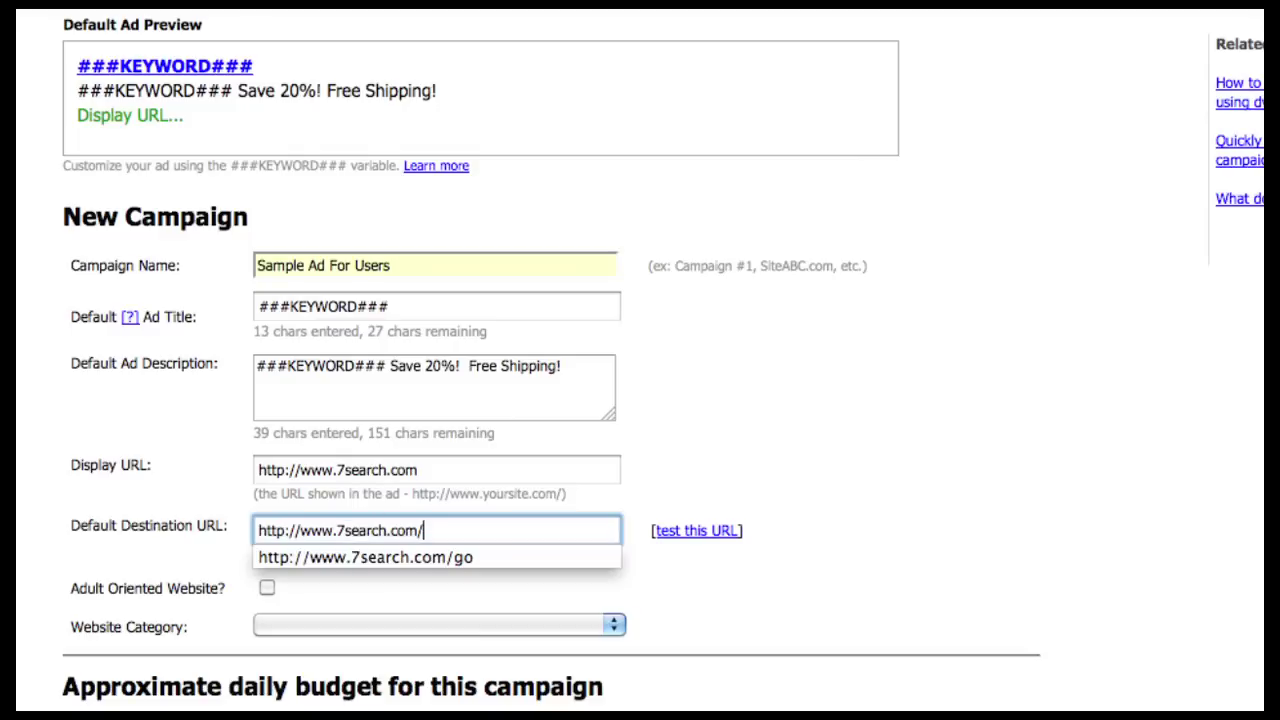
{"action": "type", "text": "go"}
{"action": "left_click", "coordinate": [690, 575]}
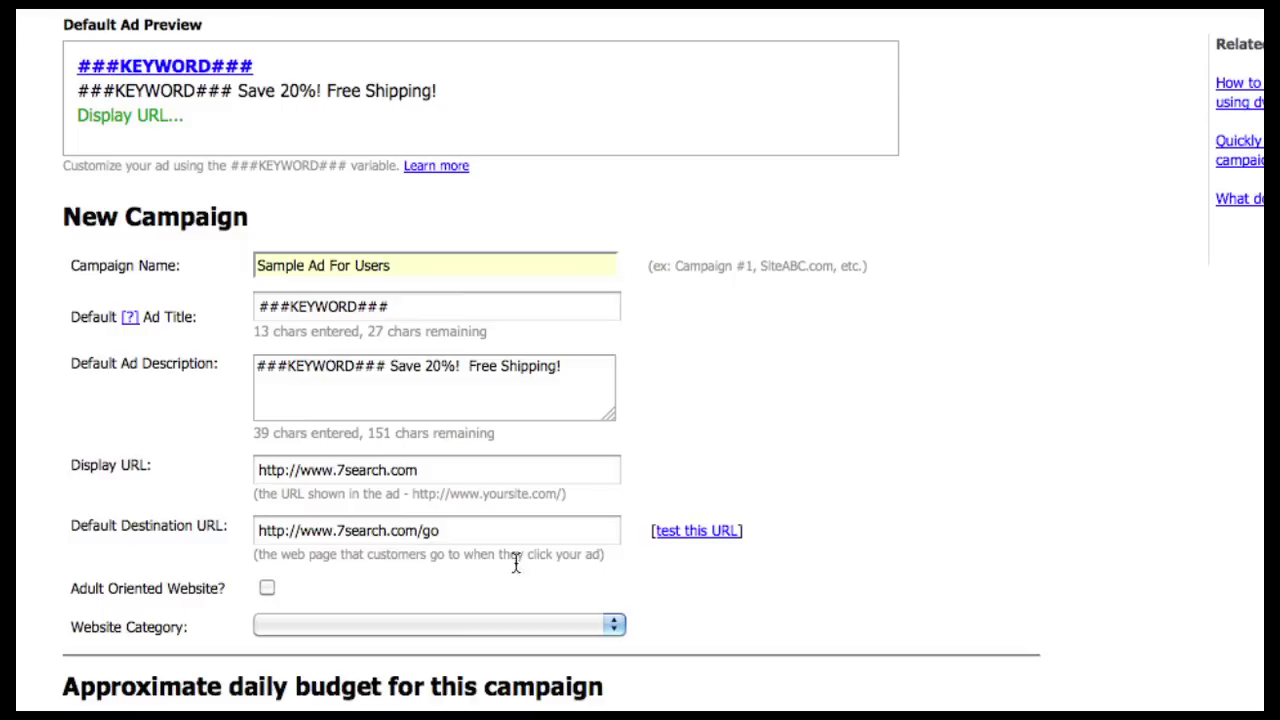
{"action": "left_click", "coordinate": [690, 541]}
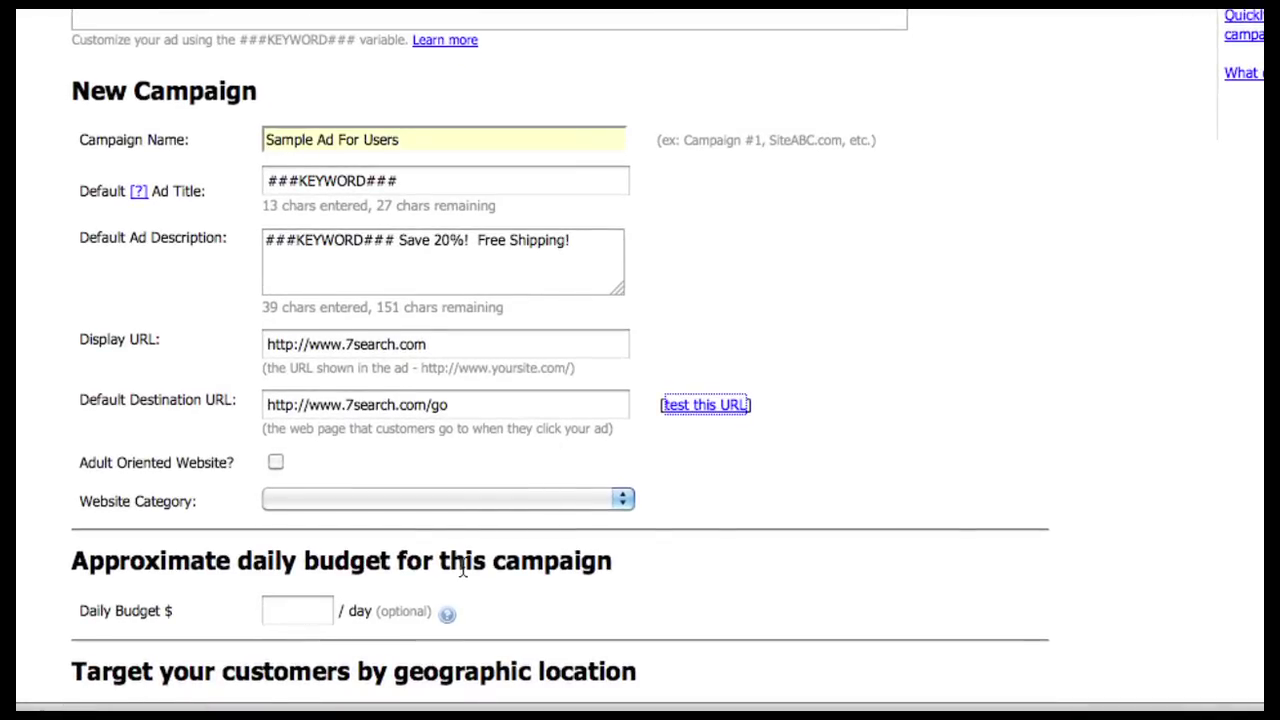
{"action": "scroll", "coordinate": [462, 568], "scroll_direction": "down", "scroll_amount": 1}
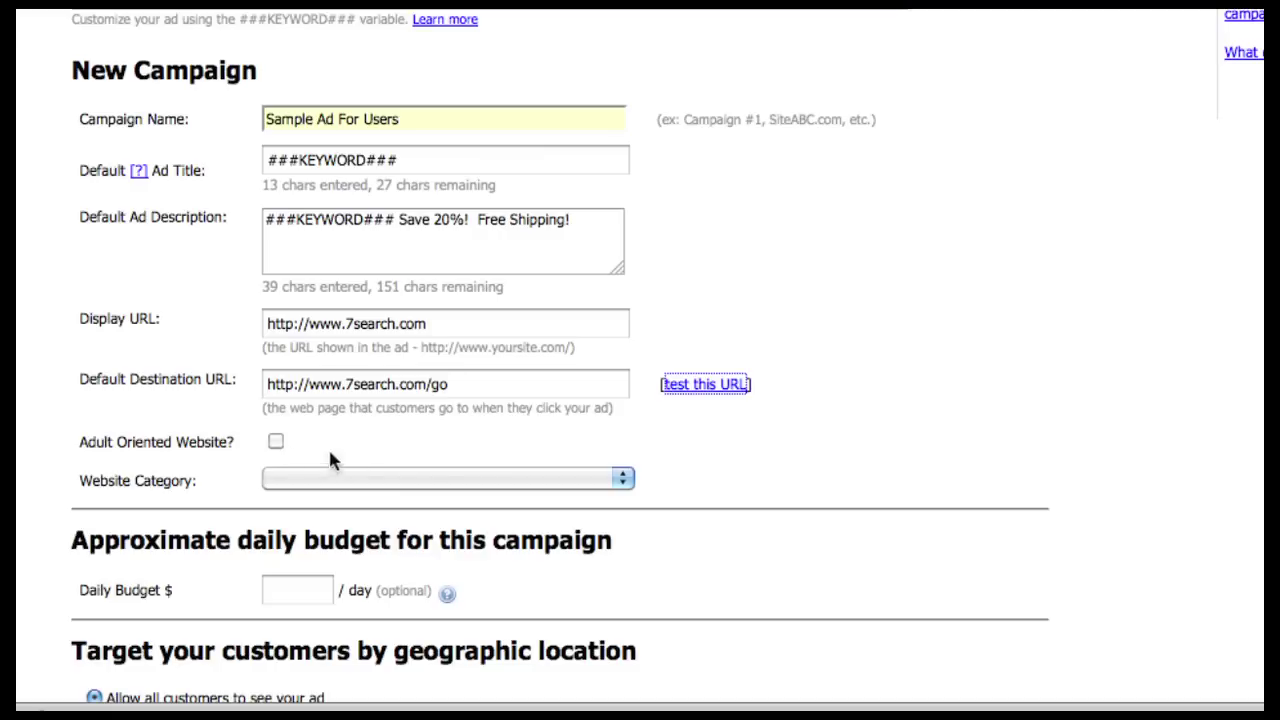
- Choose Internet: (General) from the Website Category list
{"action": "left_click", "coordinate": [625, 485]}
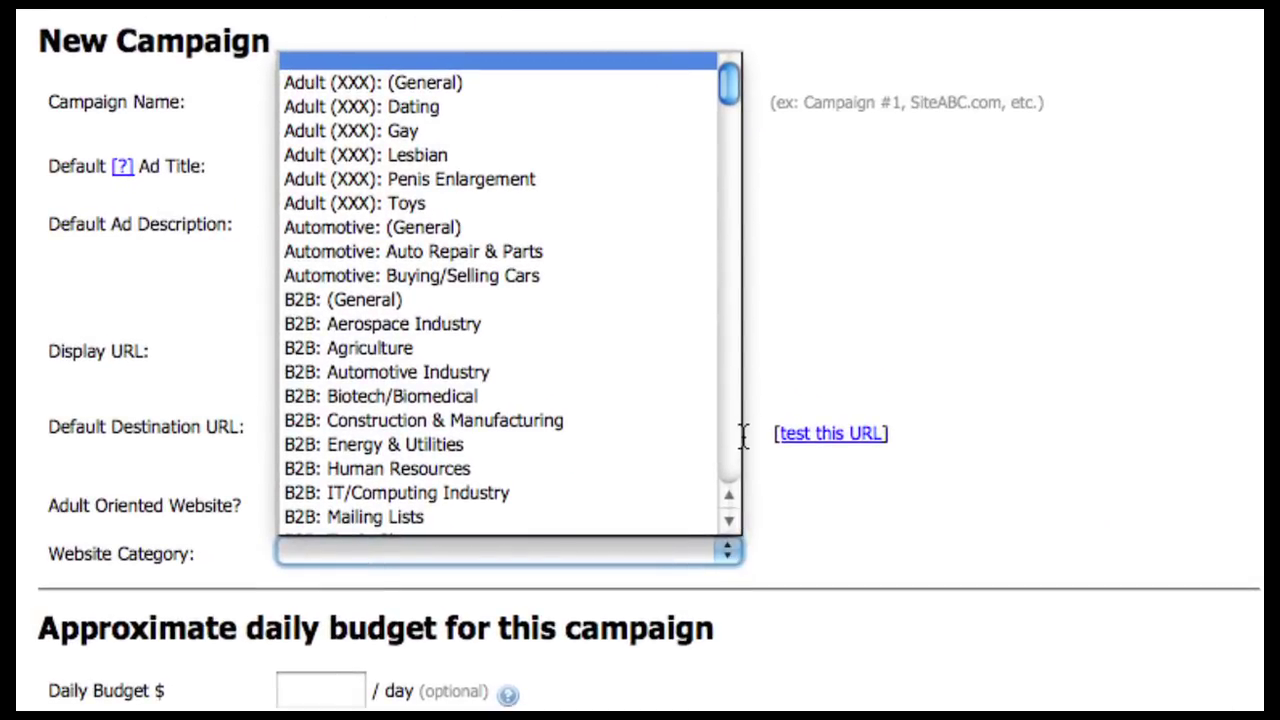
{"action": "left_click_drag", "start_coordinate": [731, 518], "coordinate": [731, 518]}
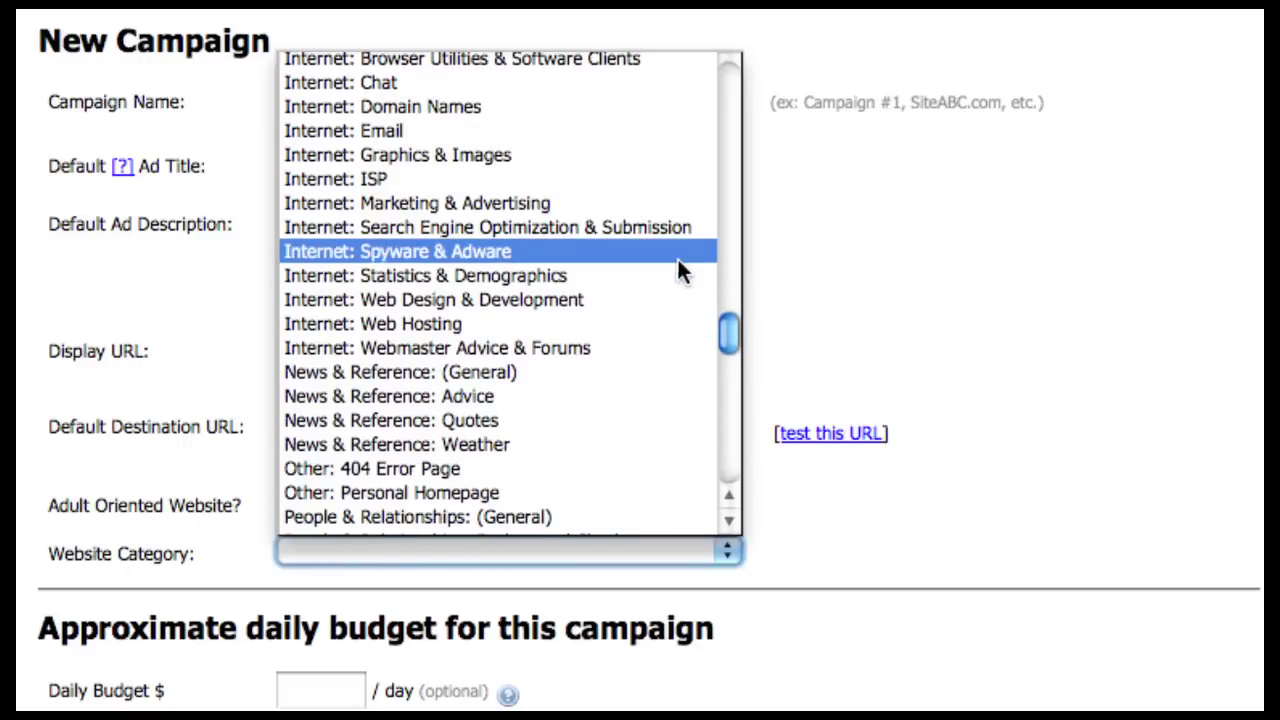
{"action": "scroll", "coordinate": [678, 259], "scroll_direction": "up", "scroll_amount": 1}
{"action": "scroll", "coordinate": [670, 252], "scroll_direction": "up", "scroll_amount": 2}
{"action": "scroll", "coordinate": [666, 247], "scroll_direction": "up", "scroll_amount": 2}
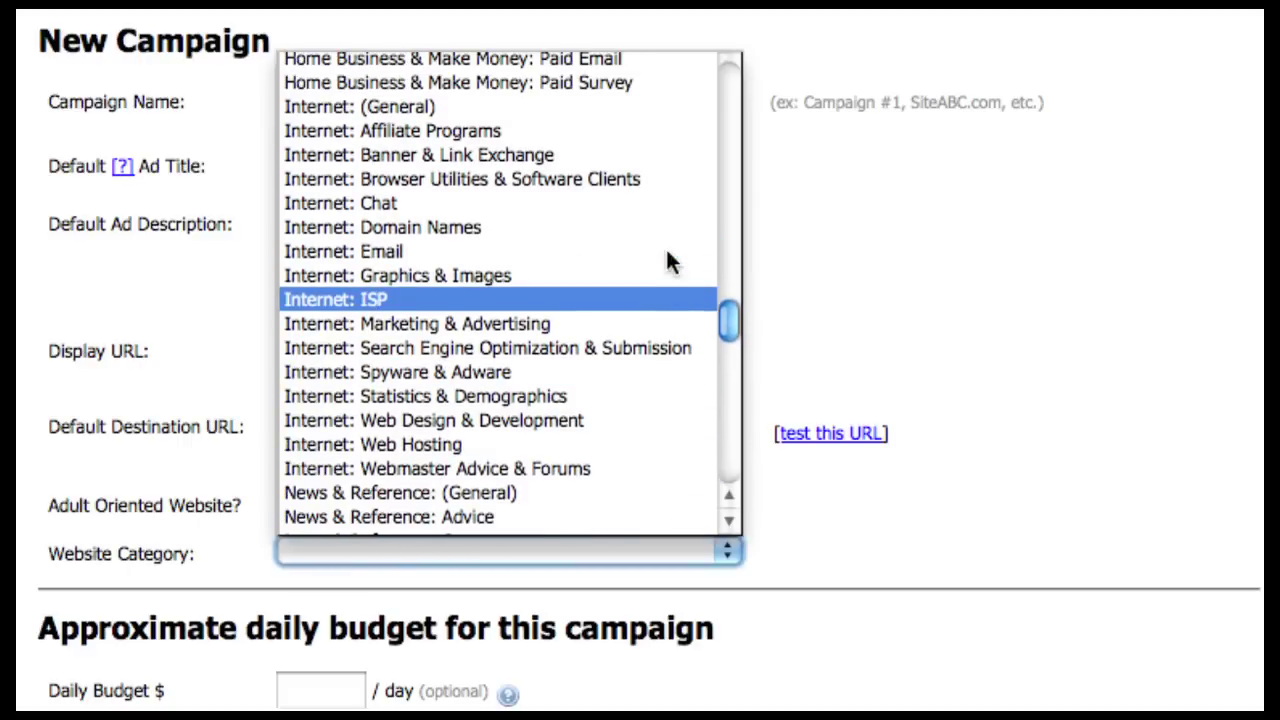
{"action": "left_click", "coordinate": [572, 108]}
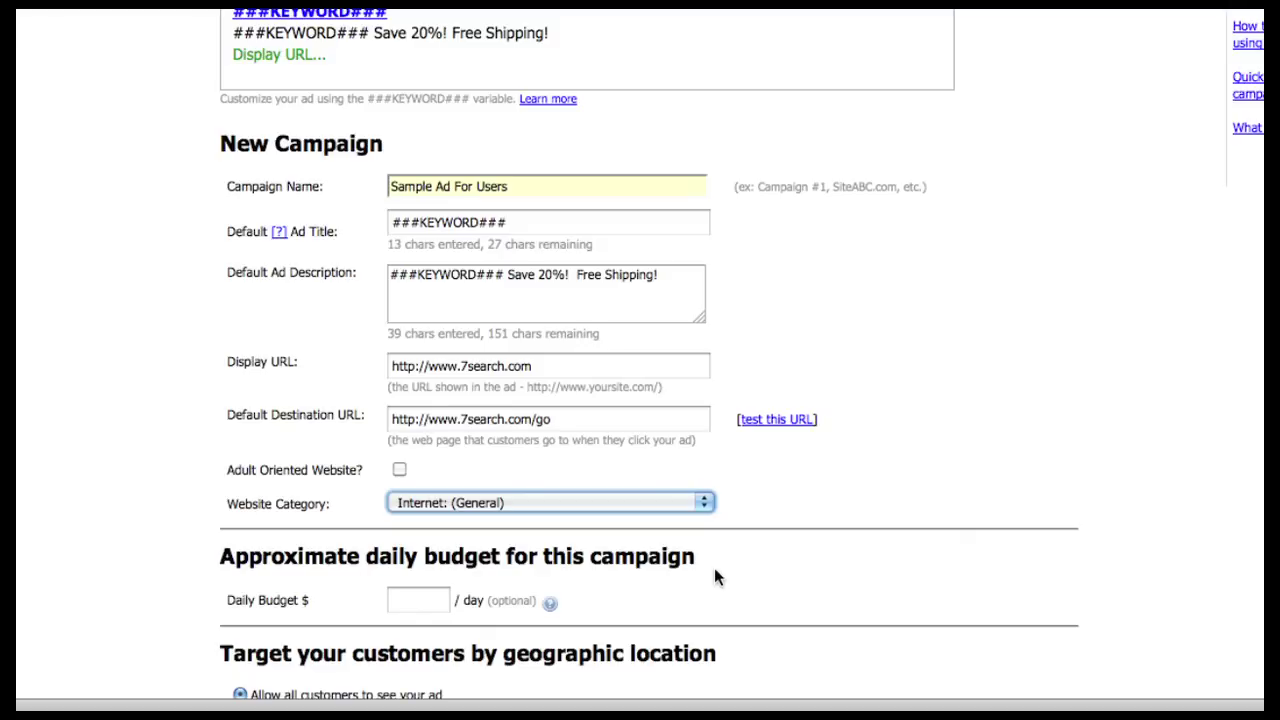
- Enter 5 in the Daily Budget field for a $5 daily budget
{"action": "left_click", "coordinate": [406, 600]}
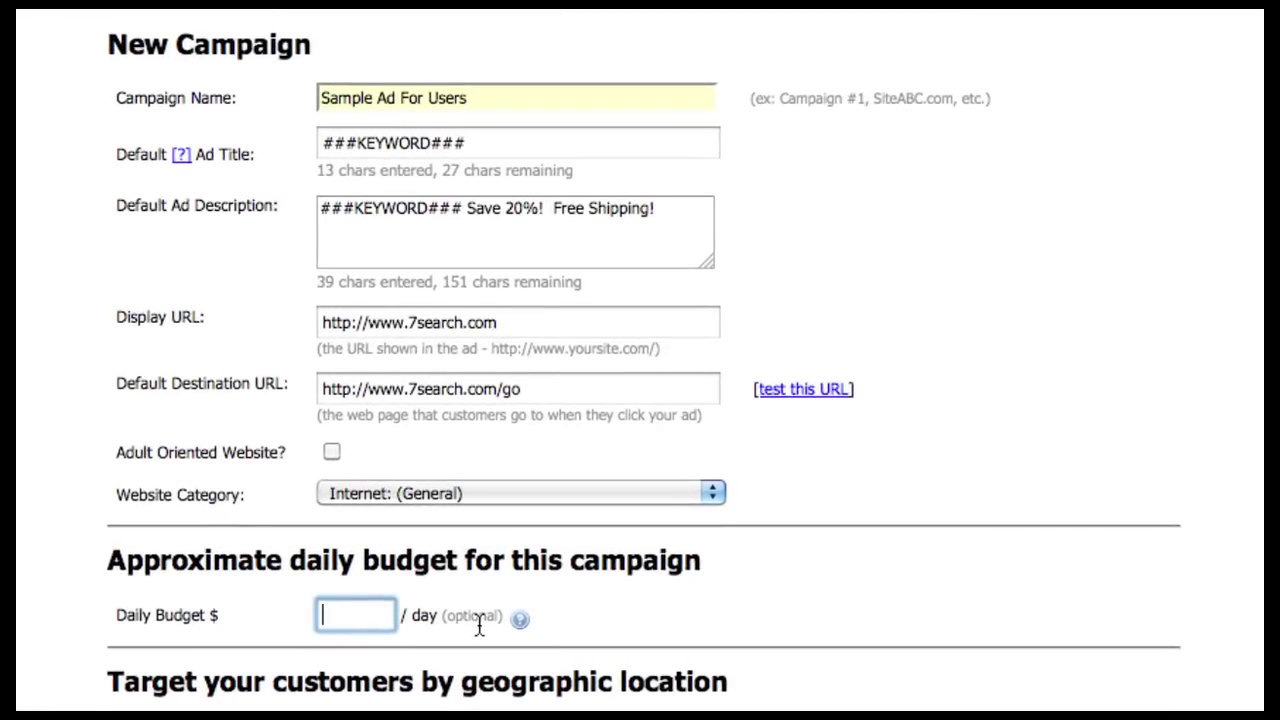
{"action": "type", "text": "5"}
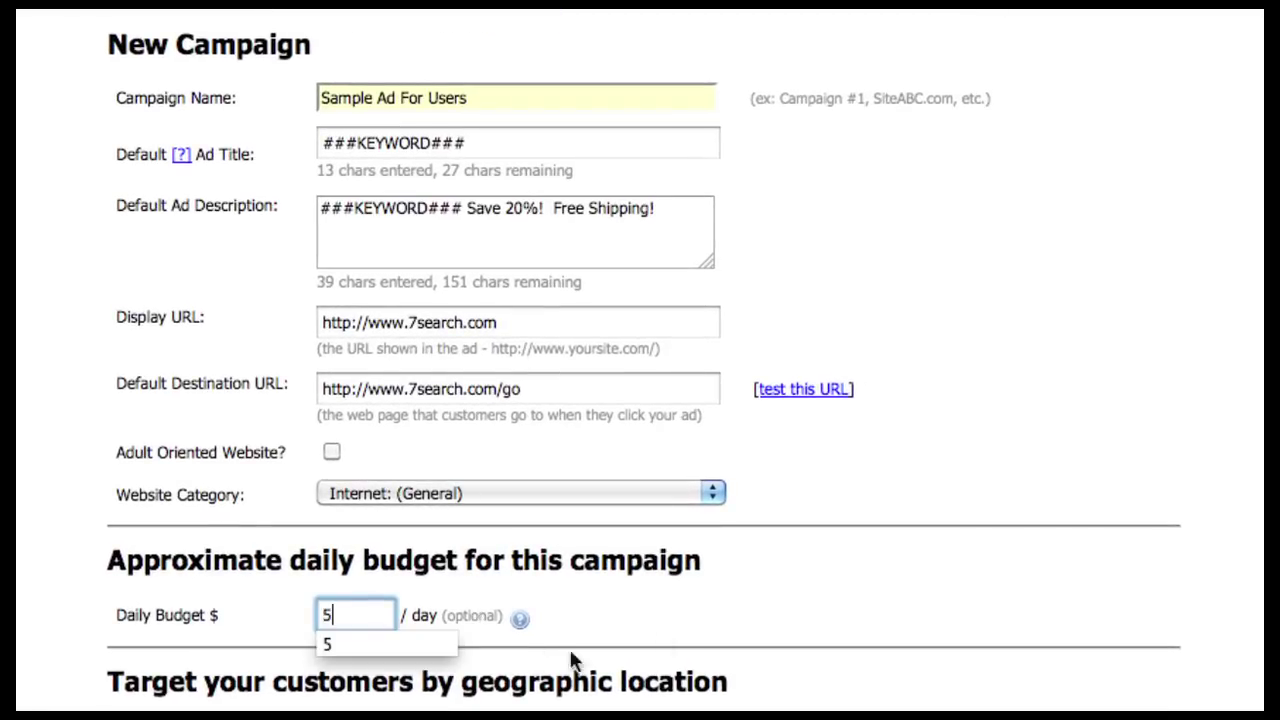
{"action": "left_click", "coordinate": [707, 628]}
{"action": "scroll", "coordinate": [703, 632], "scroll_direction": "down", "scroll_amount": 3}
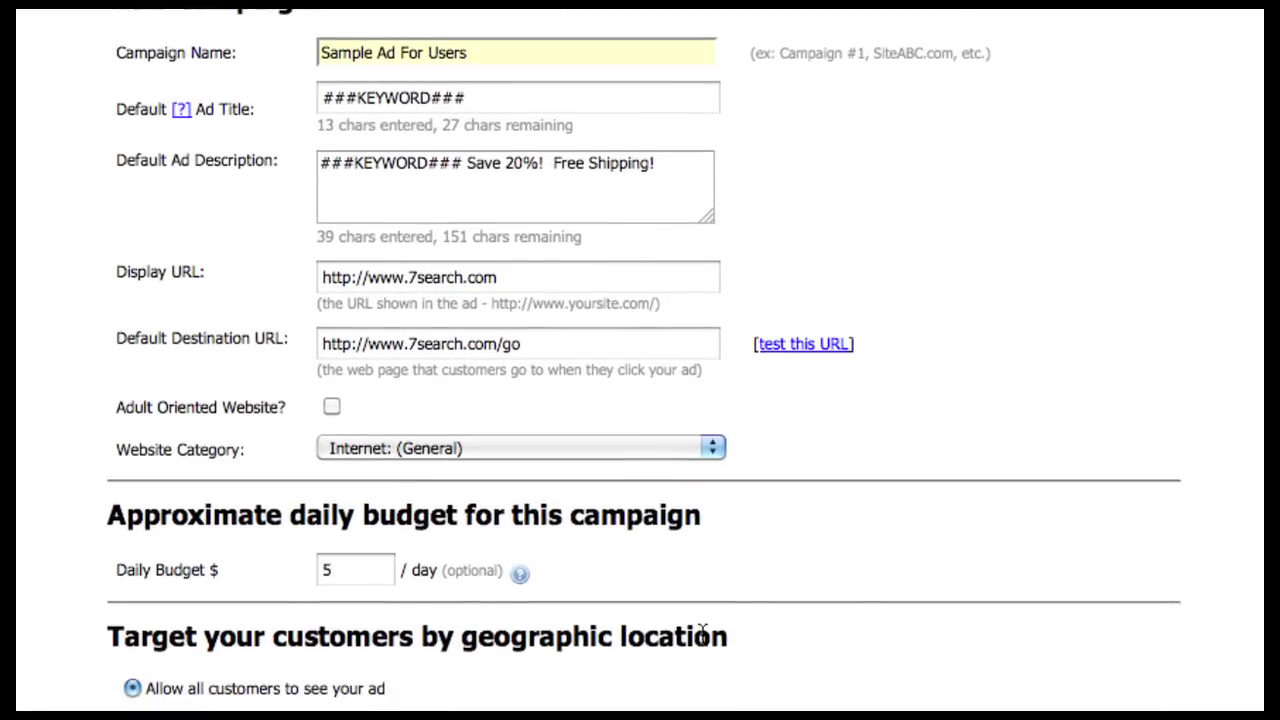
{"action": "scroll", "coordinate": [702, 640], "scroll_direction": "down", "scroll_amount": 1}
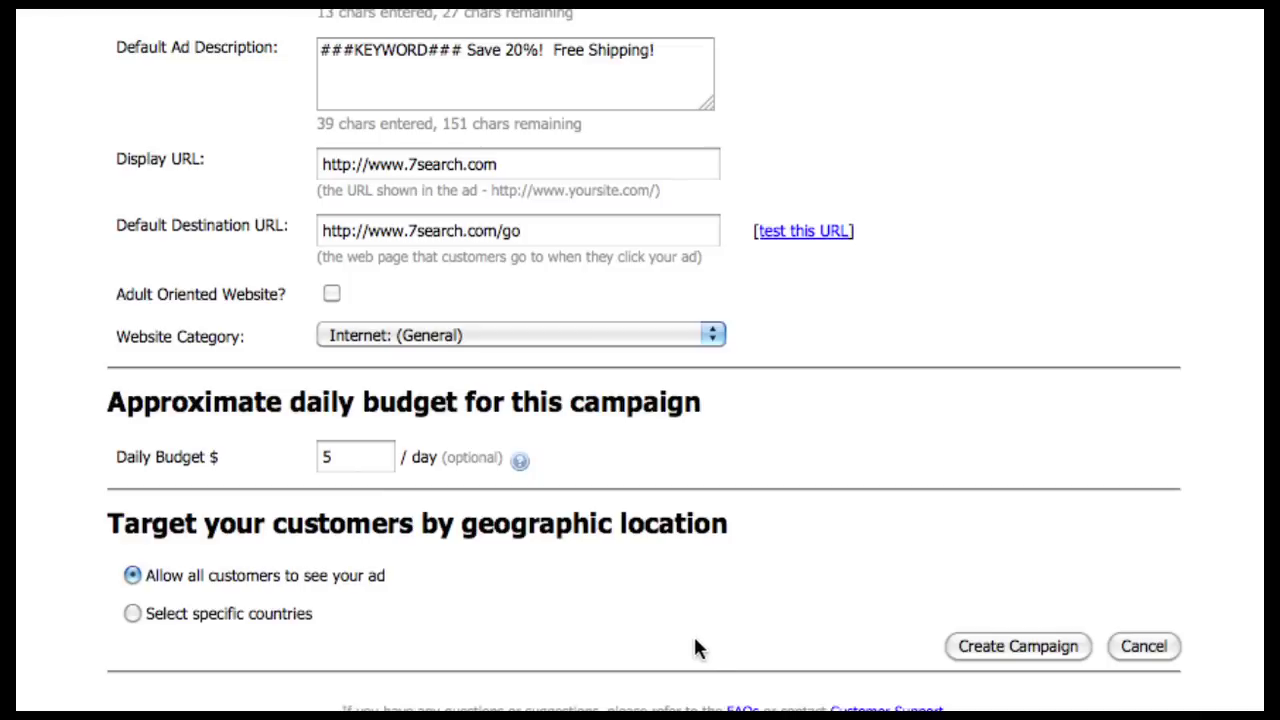
- Switch to specific-country targeting and add United States and United Kingdom
{"action": "left_click", "coordinate": [131, 614]}
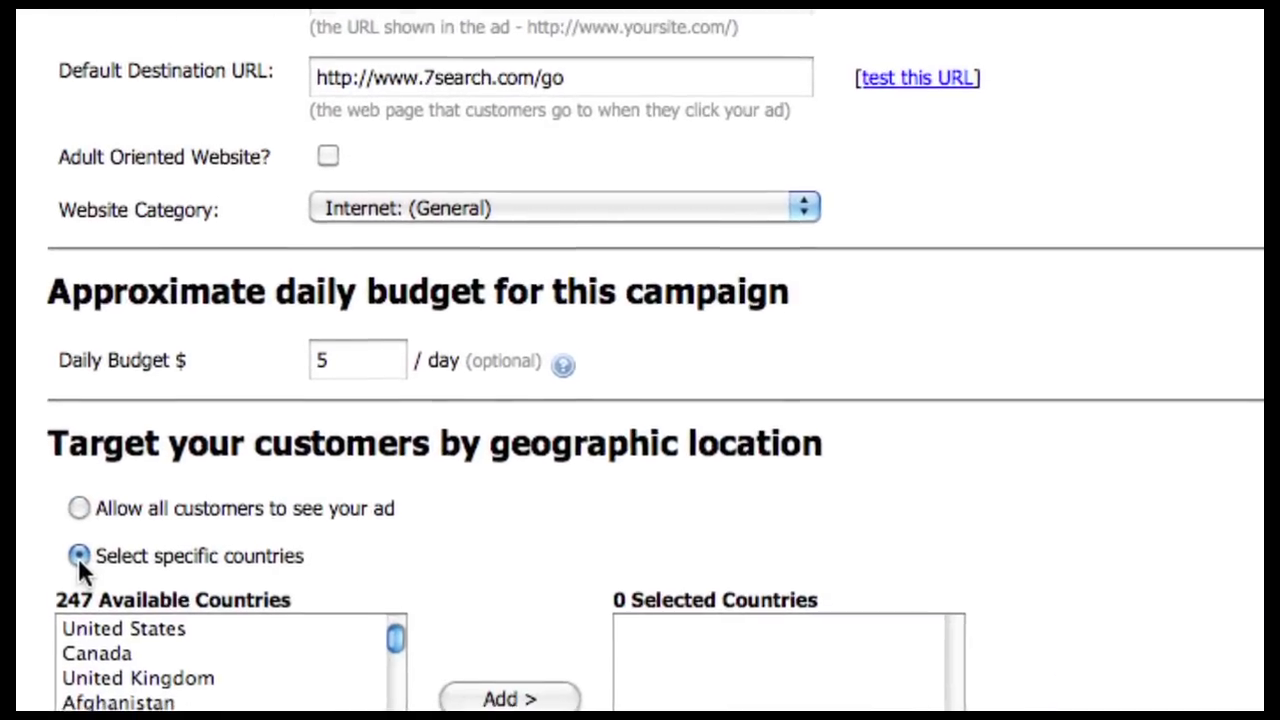
{"action": "scroll", "coordinate": [80, 565], "scroll_direction": "down", "scroll_amount": 2}
{"action": "scroll", "coordinate": [84, 568], "scroll_direction": "down", "scroll_amount": 2}
{"action": "scroll", "coordinate": [95, 585], "scroll_direction": "up", "scroll_amount": 1}
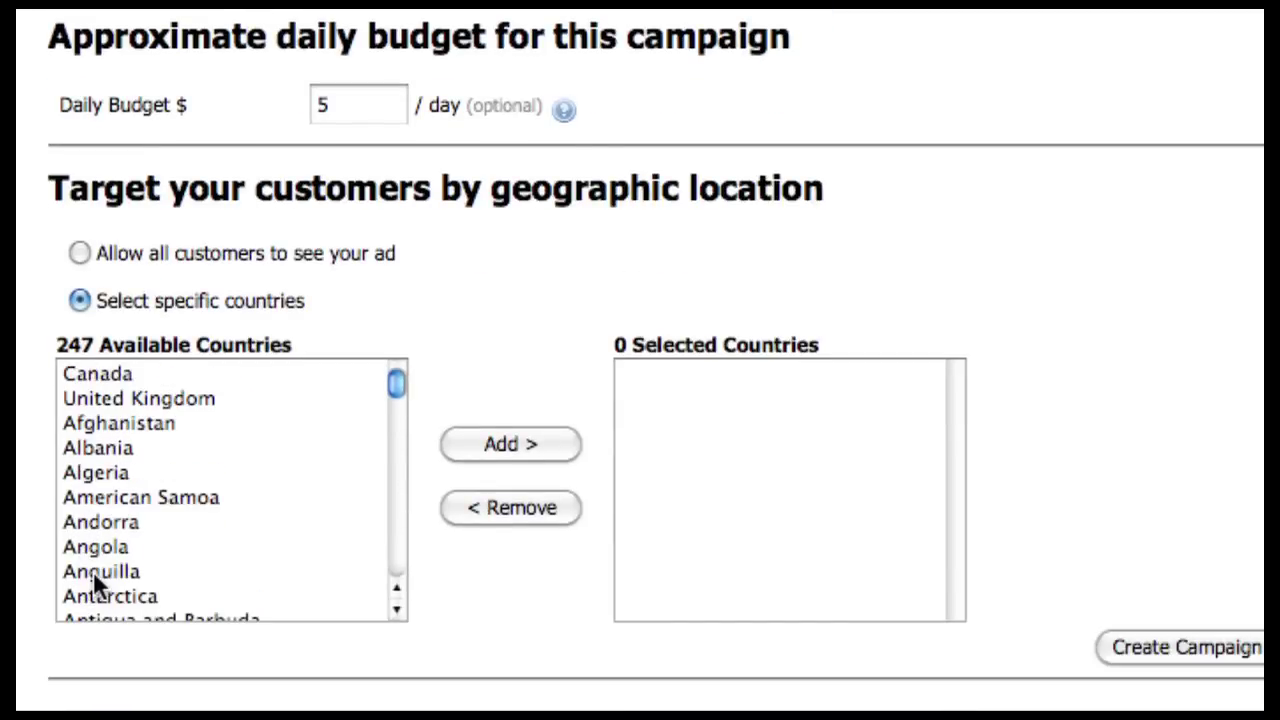
{"action": "scroll", "coordinate": [132, 585], "scroll_direction": "up", "scroll_amount": 1}
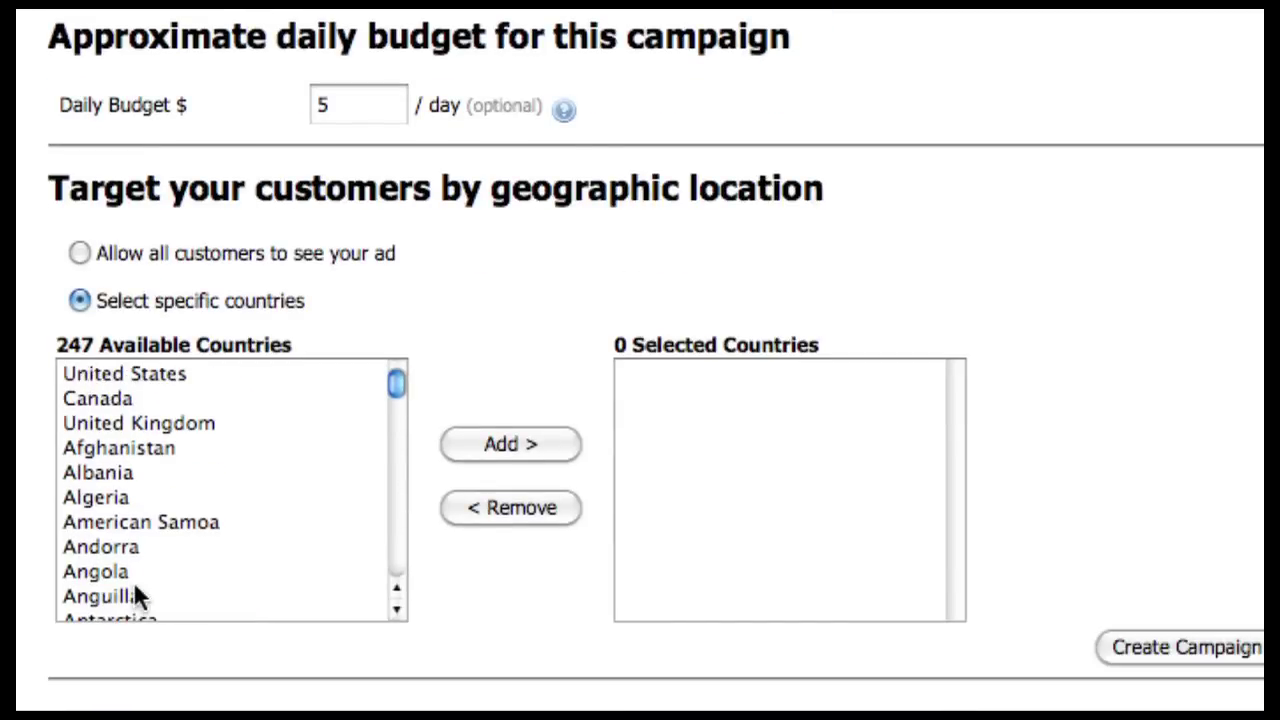
{"action": "left_click", "coordinate": [139, 370]}
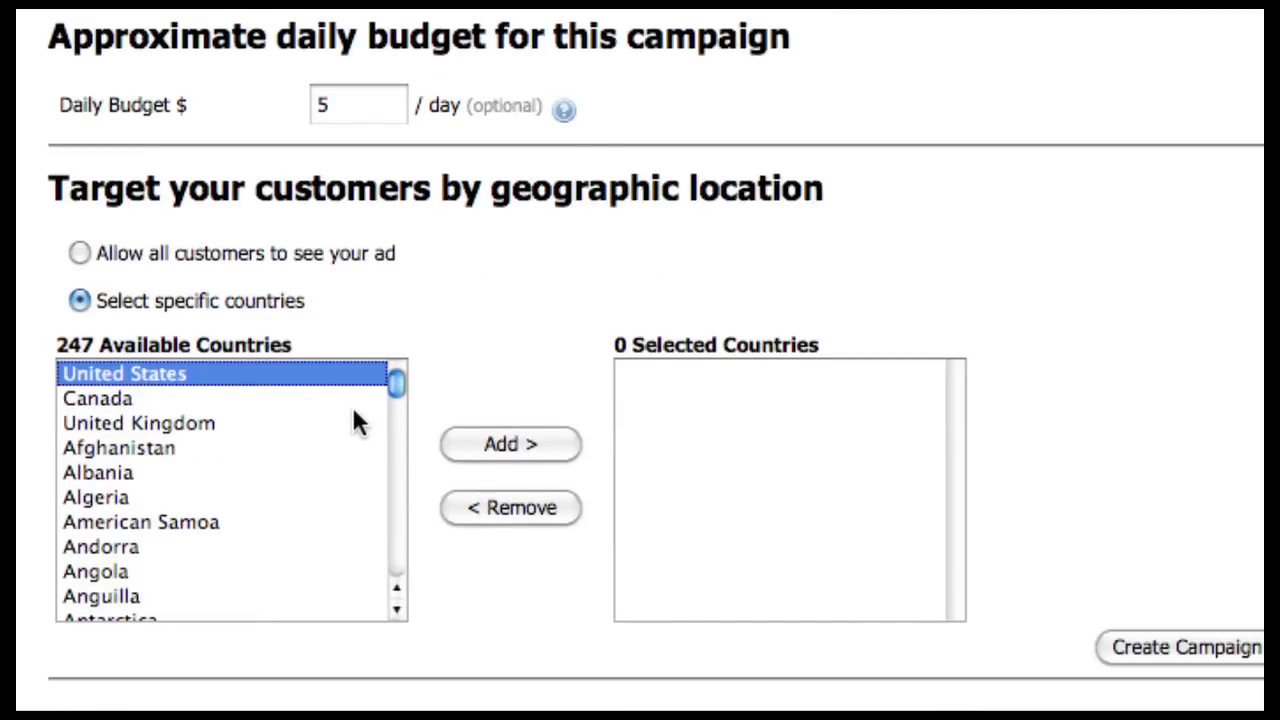
{"action": "left_click", "coordinate": [117, 397]}
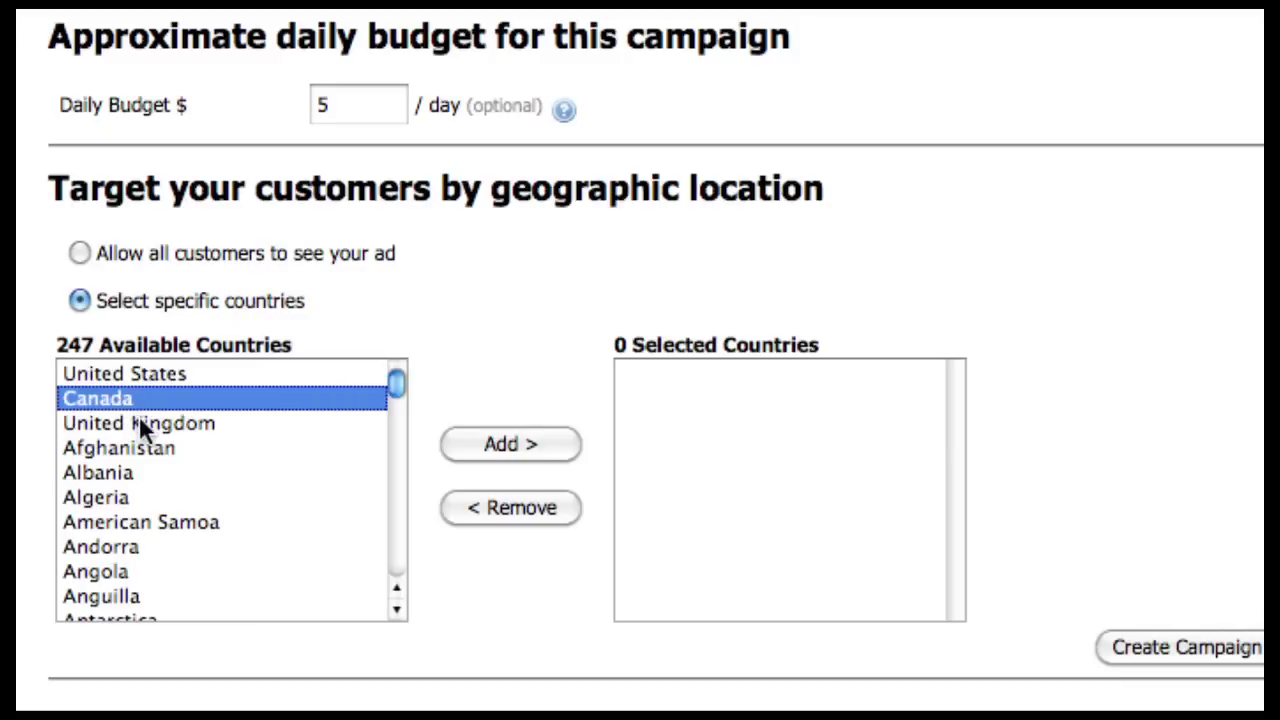
{"action": "left_click", "coordinate": [139, 421]}
{"action": "left_click", "coordinate": [178, 380]}
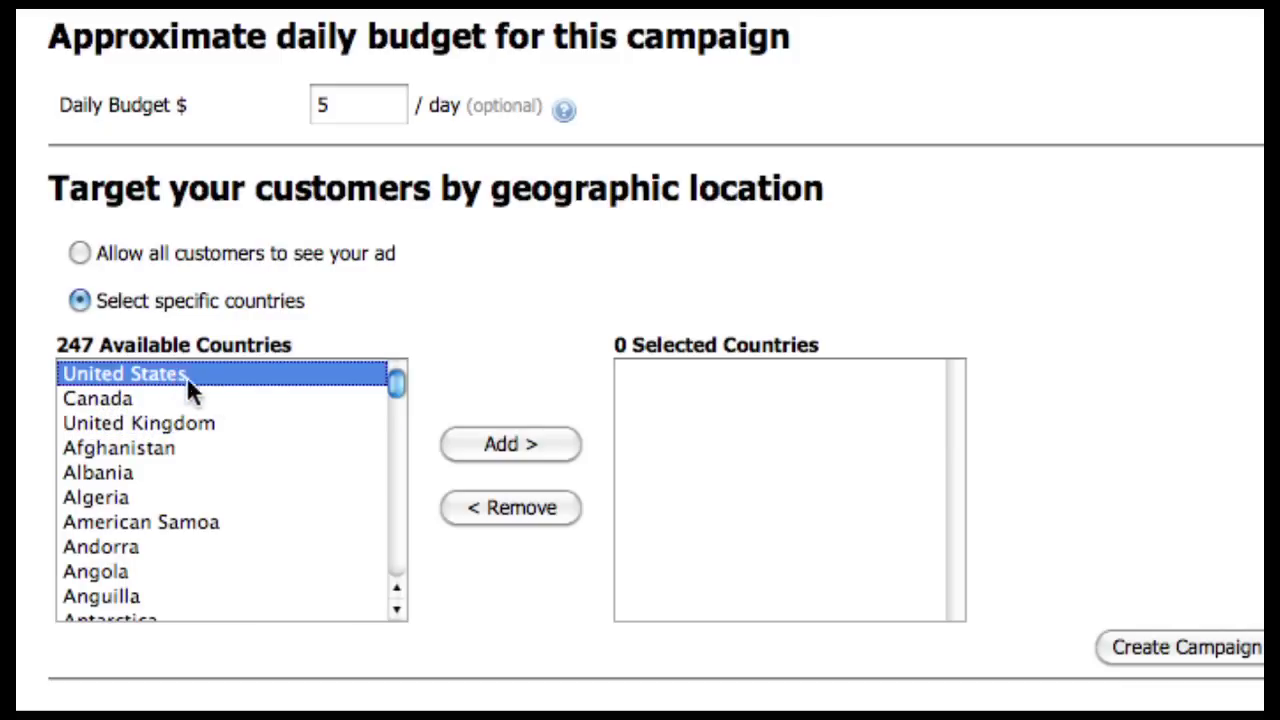
{"action": "left_click", "coordinate": [522, 447]}
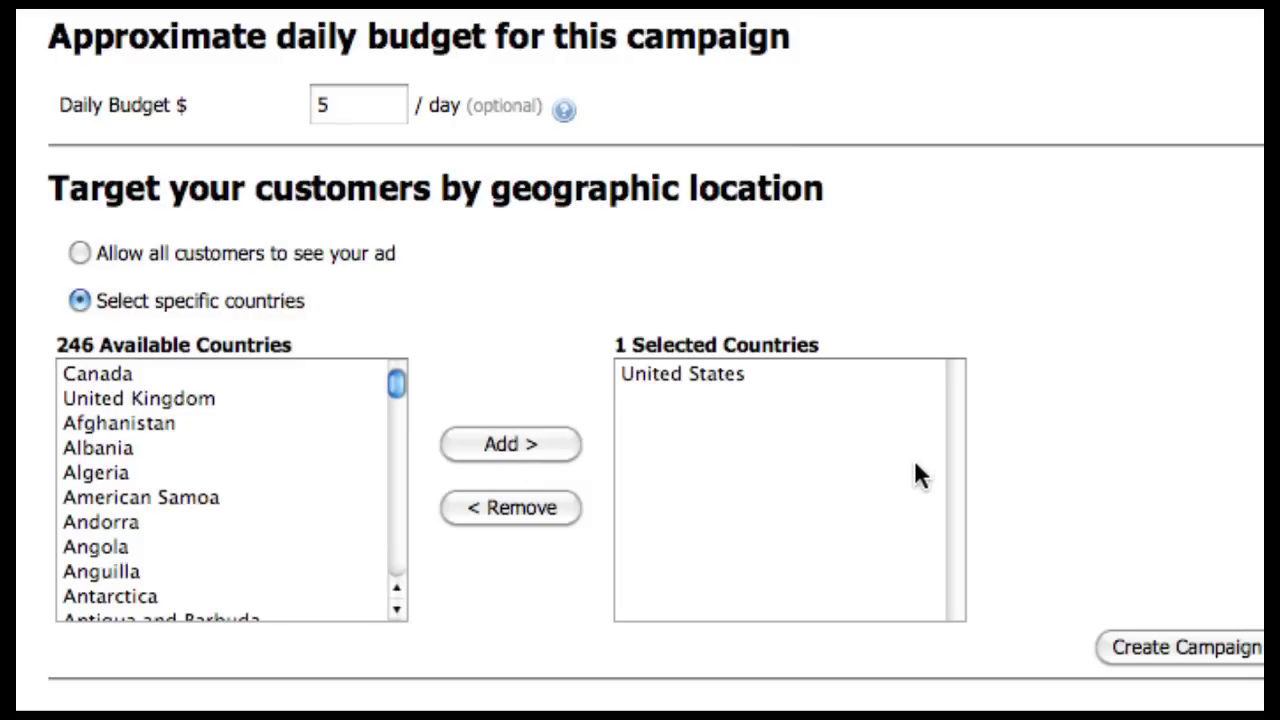
{"action": "left_click", "coordinate": [186, 400]}
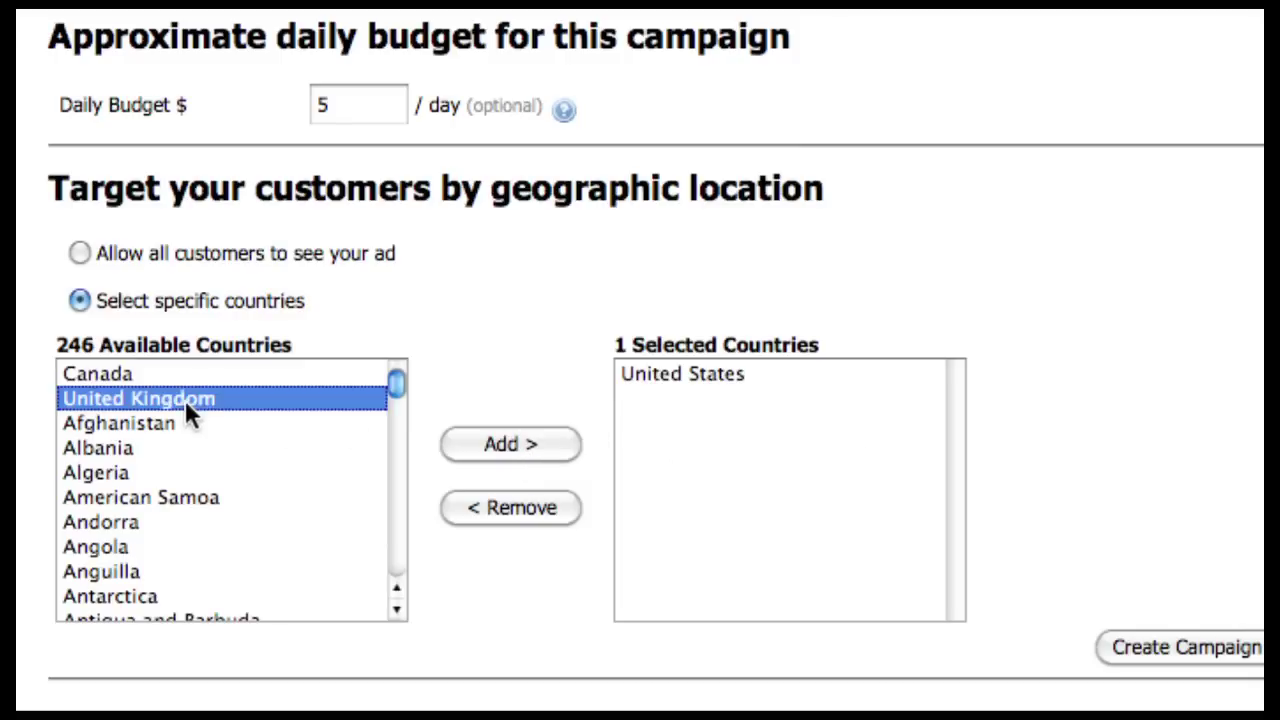
{"action": "left_click", "coordinate": [509, 452]}
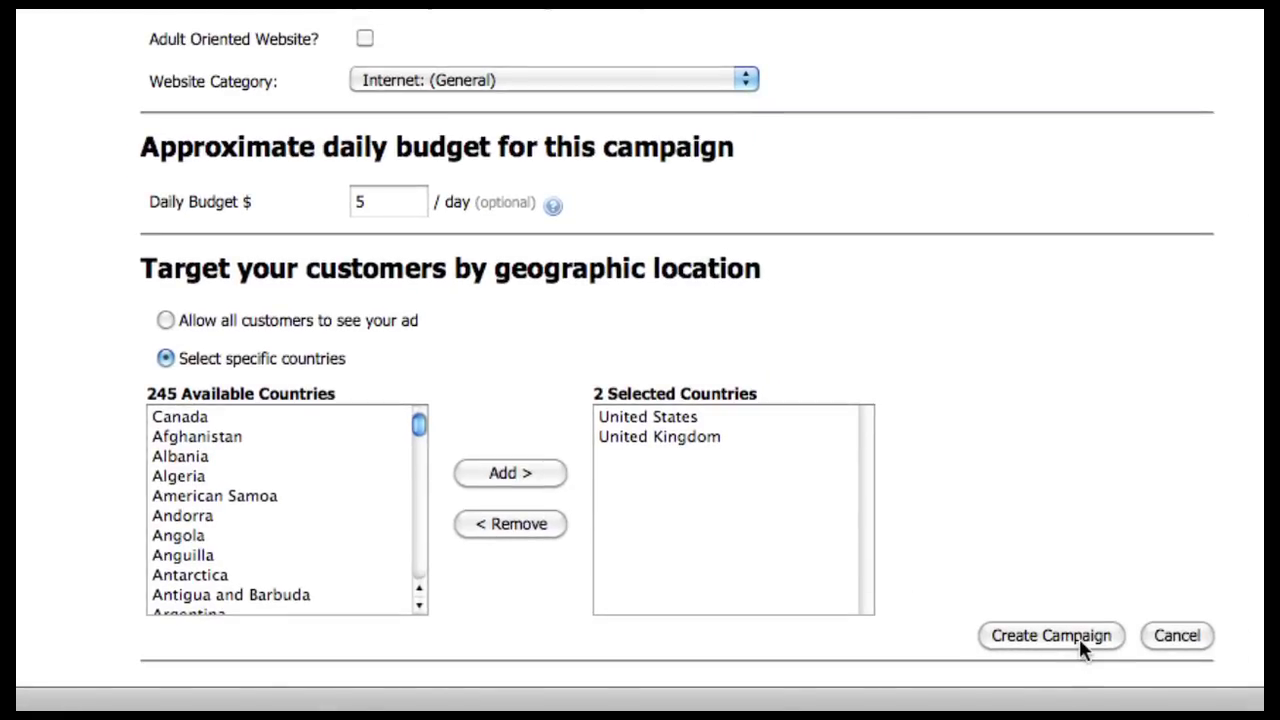
- Submit the campaign and find the duplicate 'Sample Ad For Users' name error
{"action": "left_click", "coordinate": [1079, 637]}
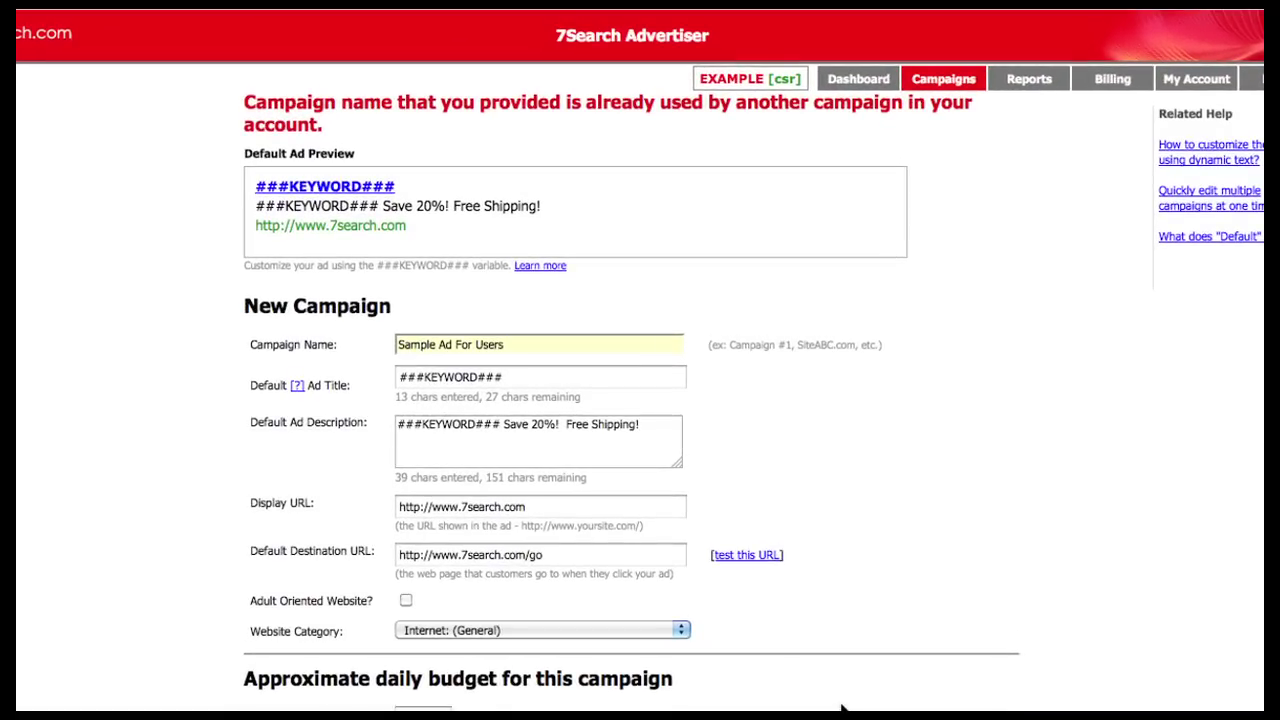
{"action": "scroll", "coordinate": [840, 708], "scroll_direction": "down", "scroll_amount": 2}
{"action": "scroll", "coordinate": [840, 708], "scroll_direction": "down", "scroll_amount": 2}
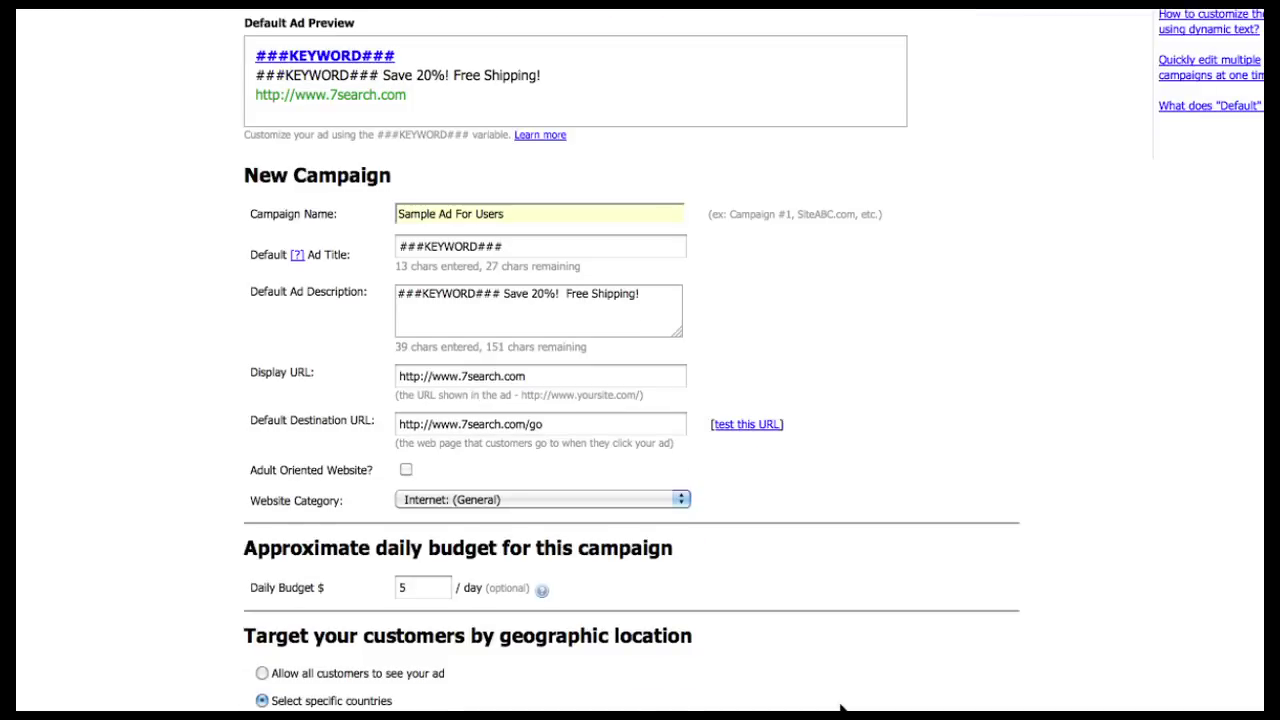
{"action": "scroll", "coordinate": [840, 708], "scroll_direction": "down", "scroll_amount": 2}
{"action": "scroll", "coordinate": [840, 708], "scroll_direction": "up", "scroll_amount": 5}
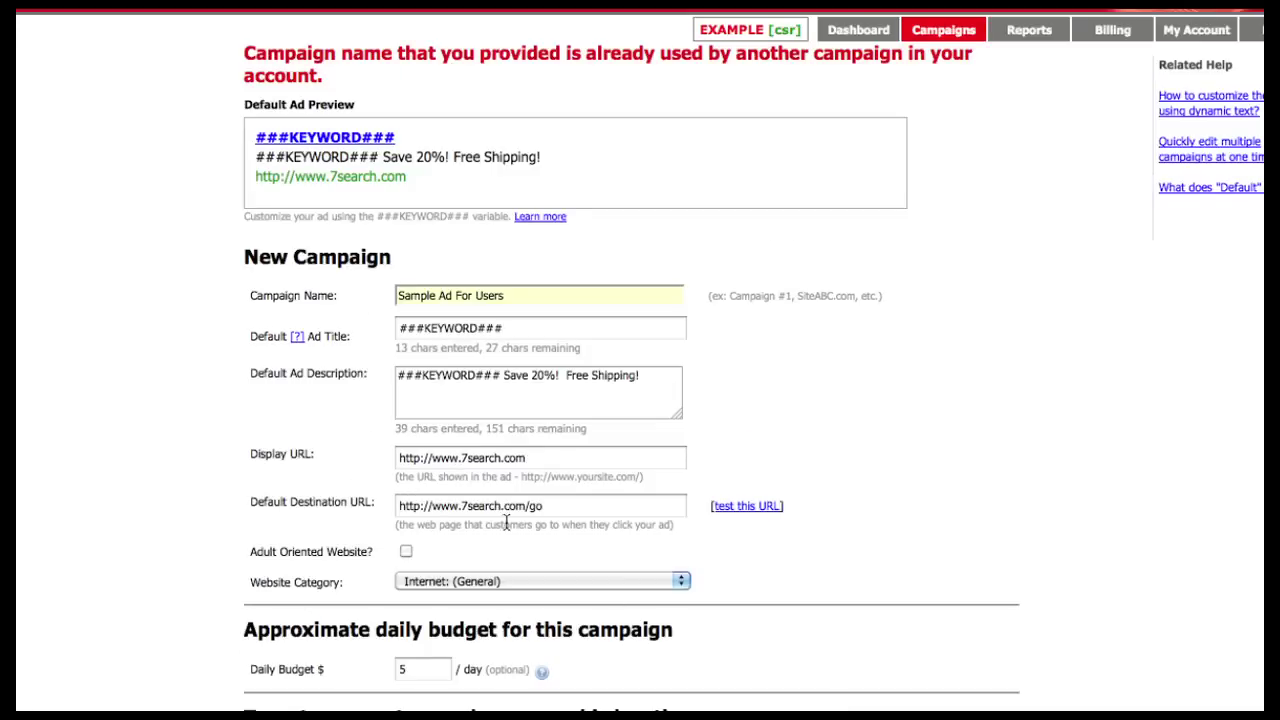